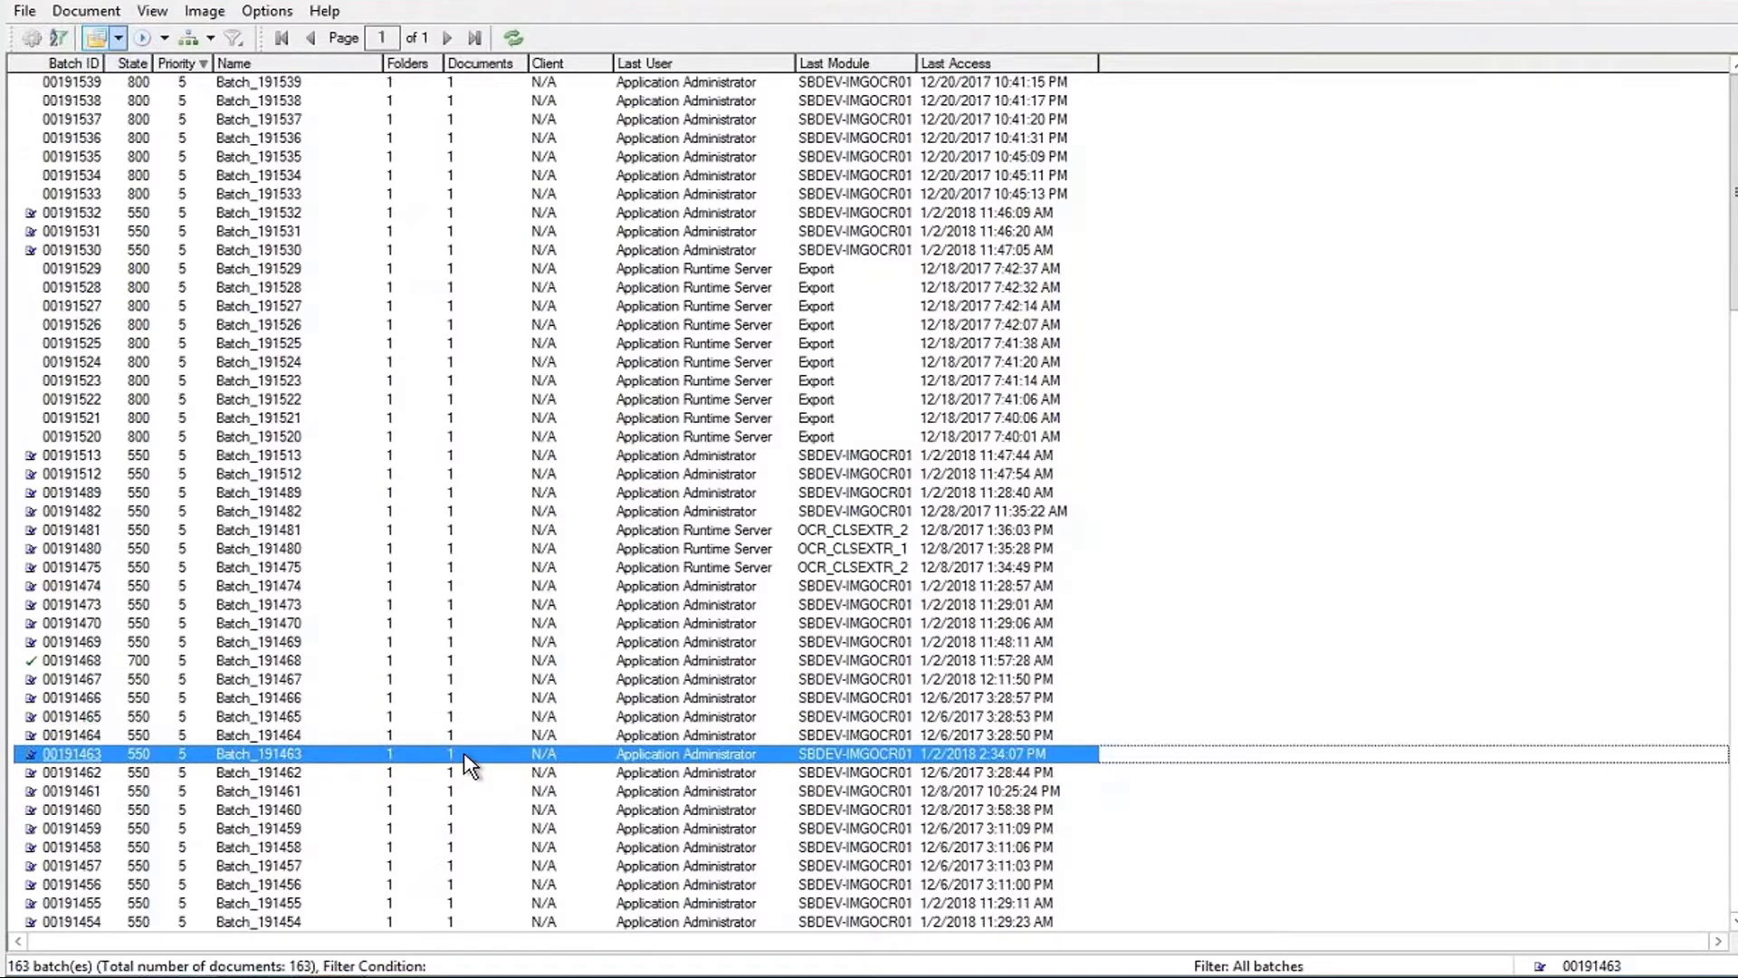
Open batch 00191463 and compare its PO Number field with the customer P.O. on the invoice image
double_click(294, 763)
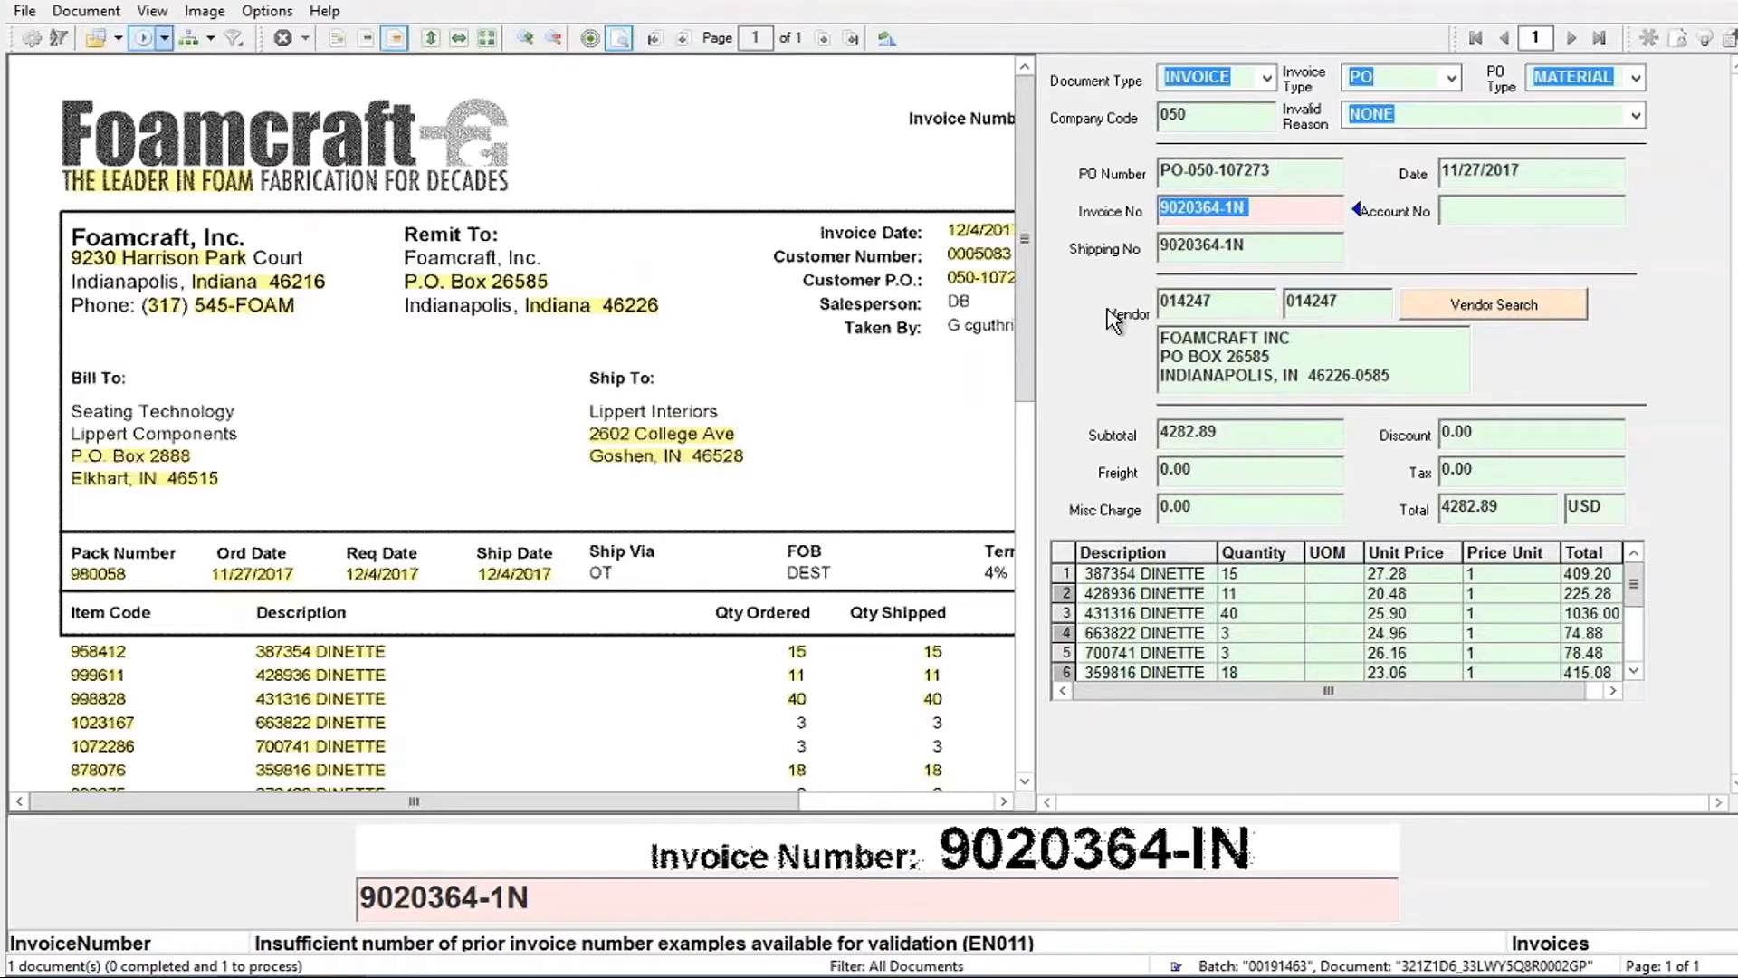
click(1530, 172)
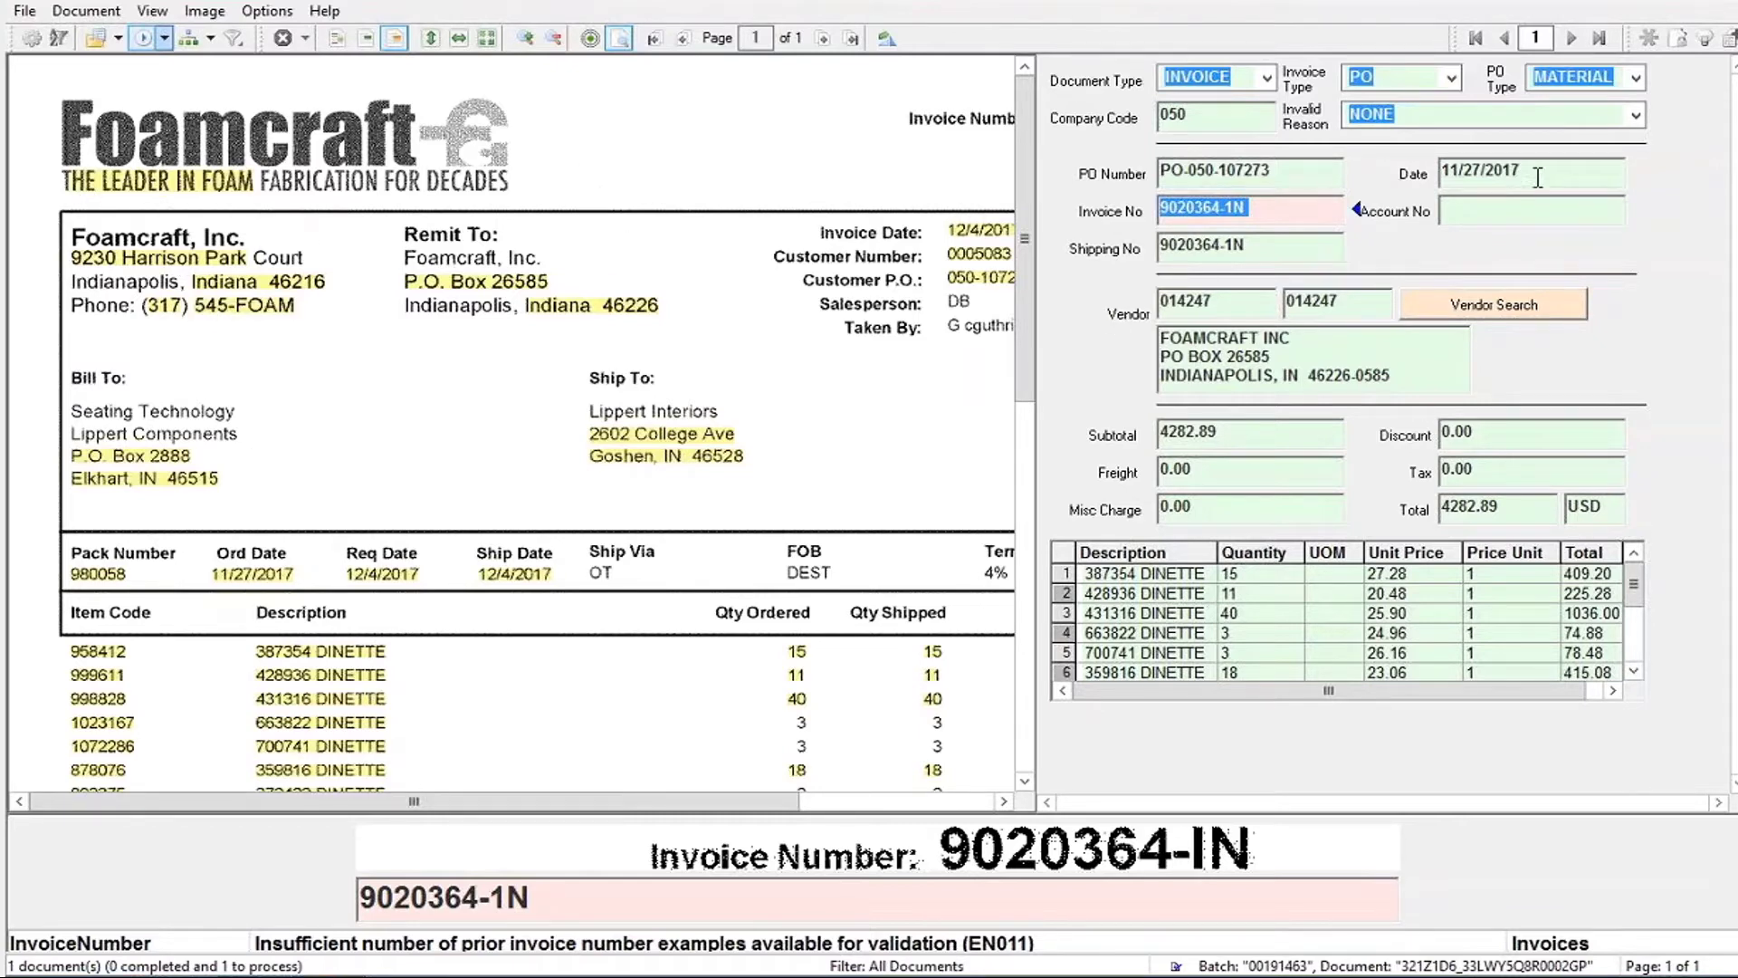
click(1314, 170)
click(1286, 169)
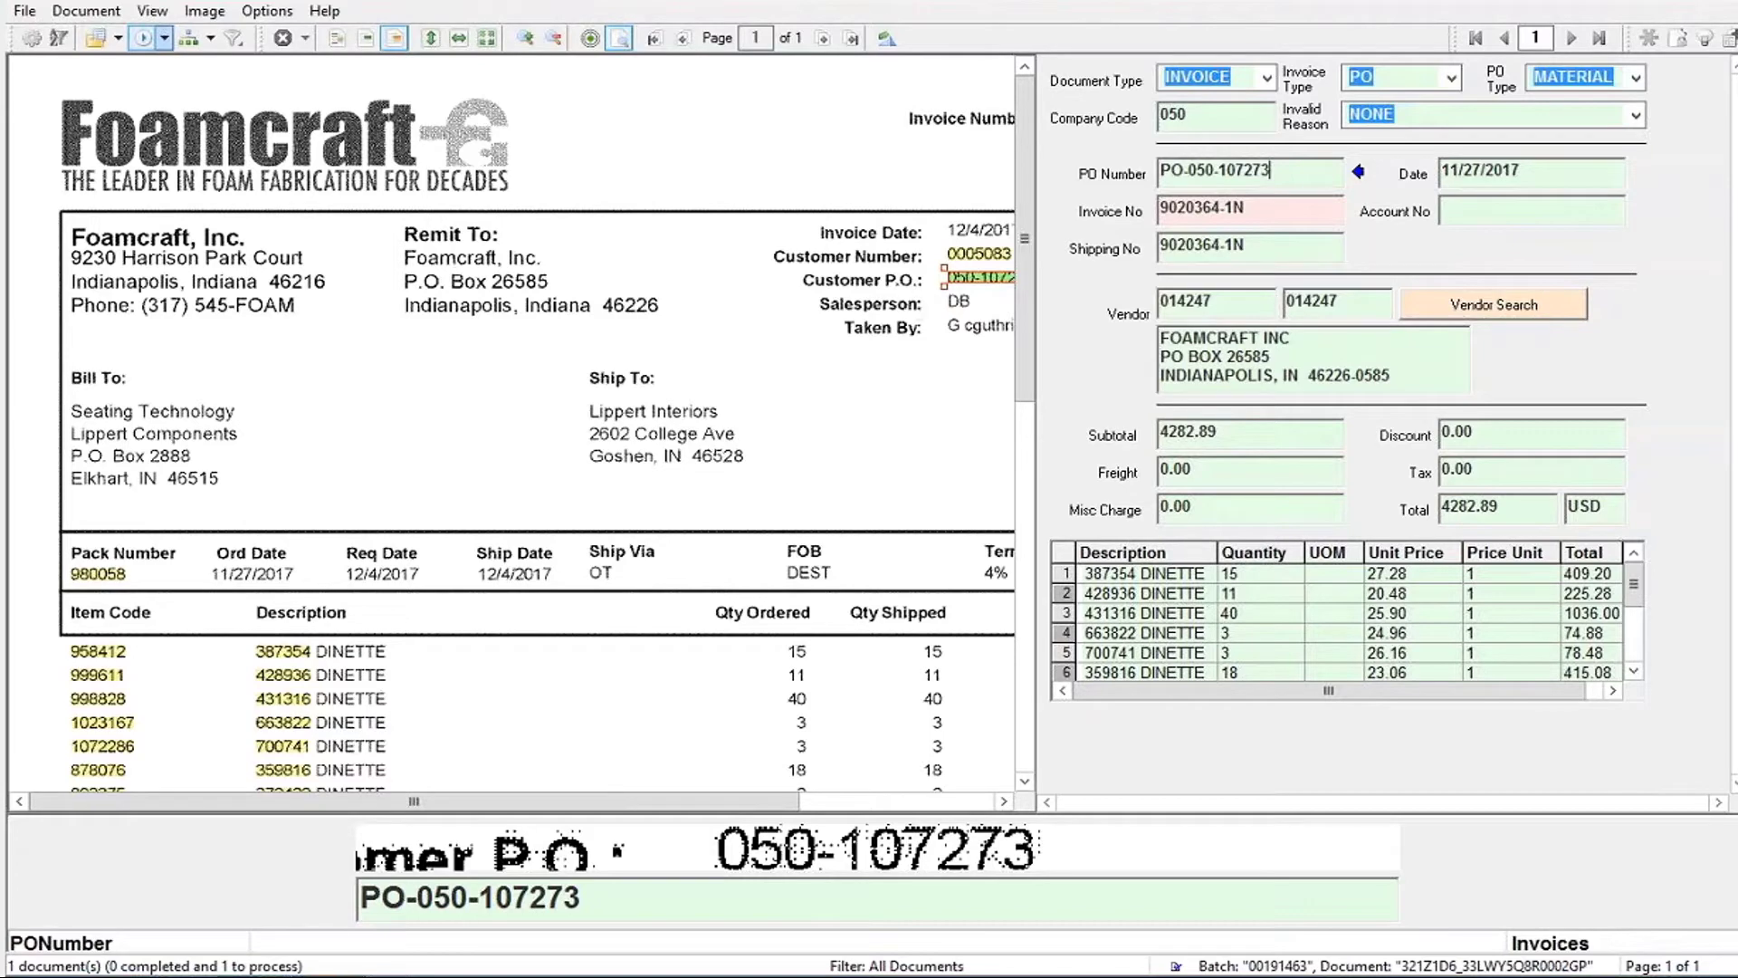
drag(749, 801, 936, 824)
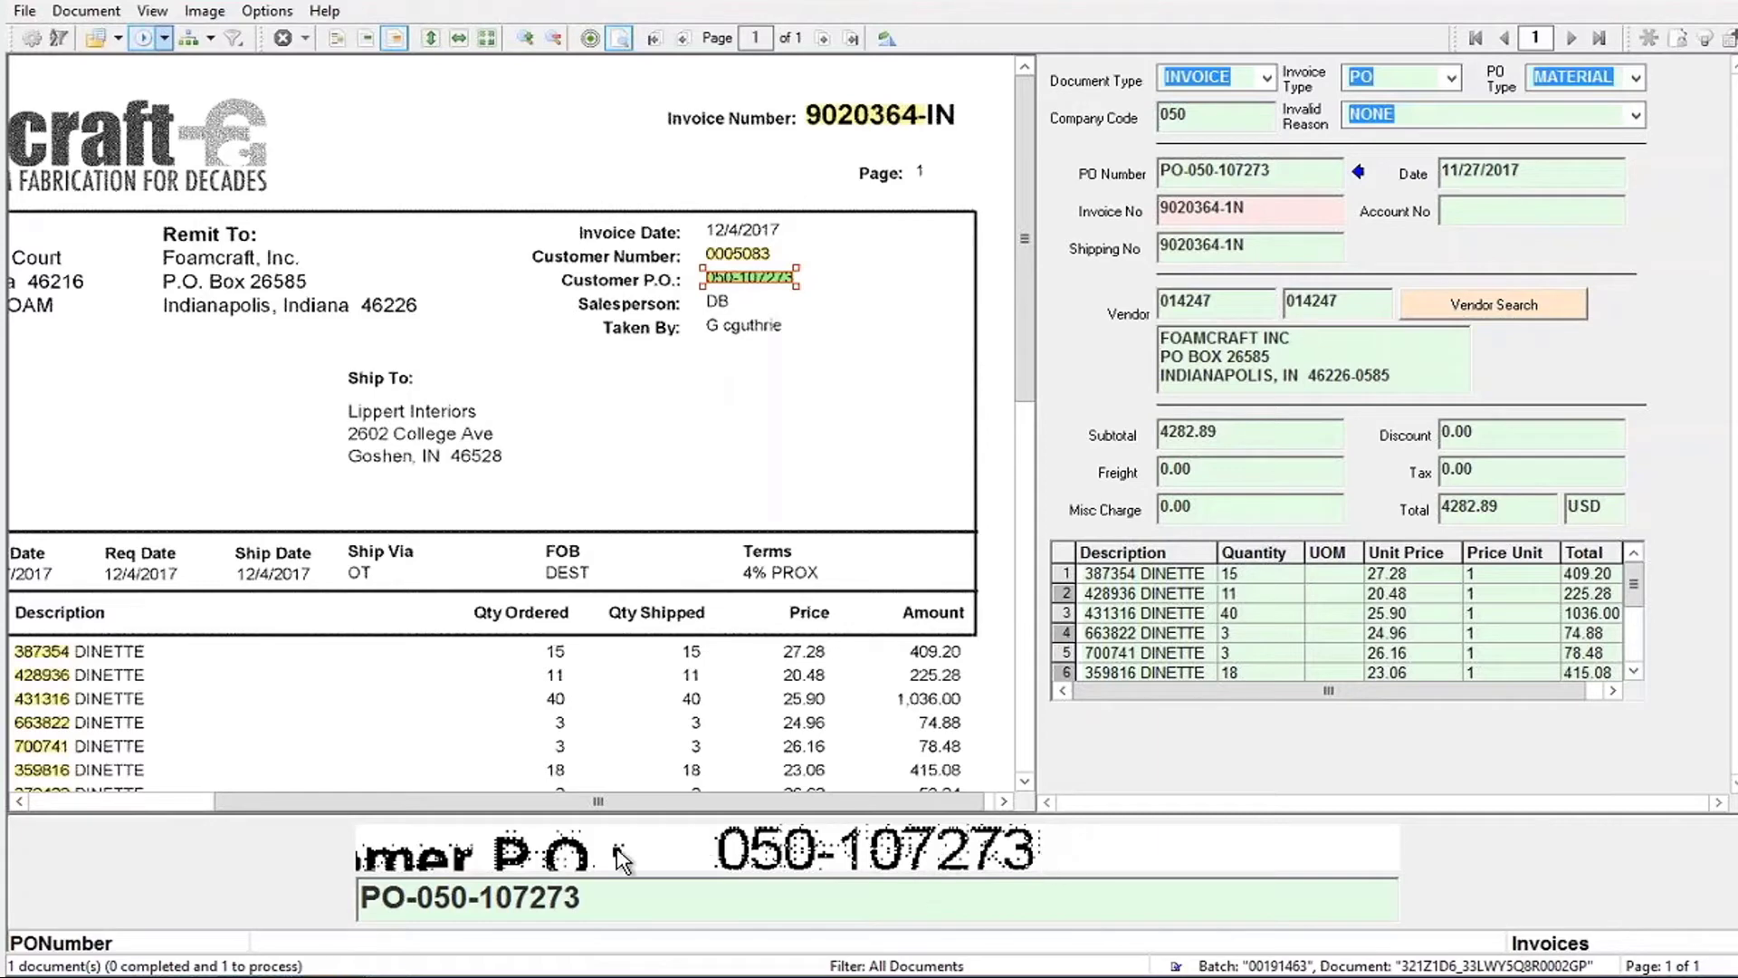
click(555, 914)
drag(361, 905, 389, 907)
click(672, 922)
double_click(598, 909)
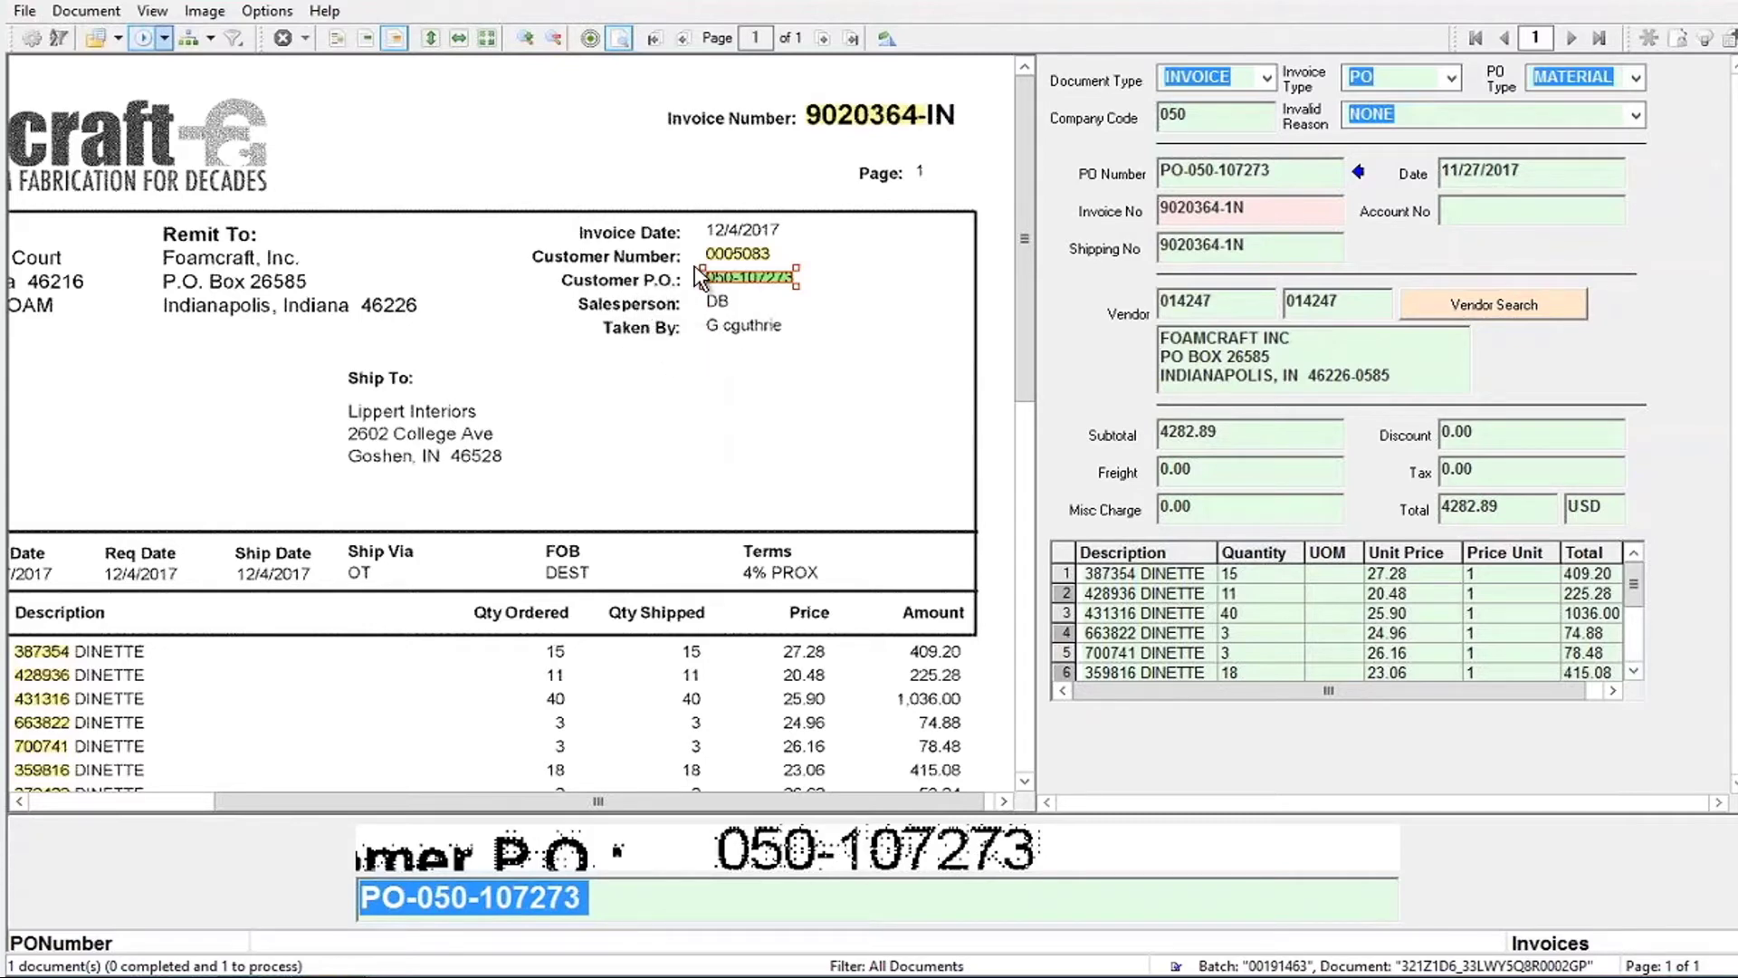
Zoom the invoice image in and out, and rotate it through a full turn in 90-degree steps
click(526, 38)
click(529, 42)
click(551, 41)
click(531, 42)
click(555, 44)
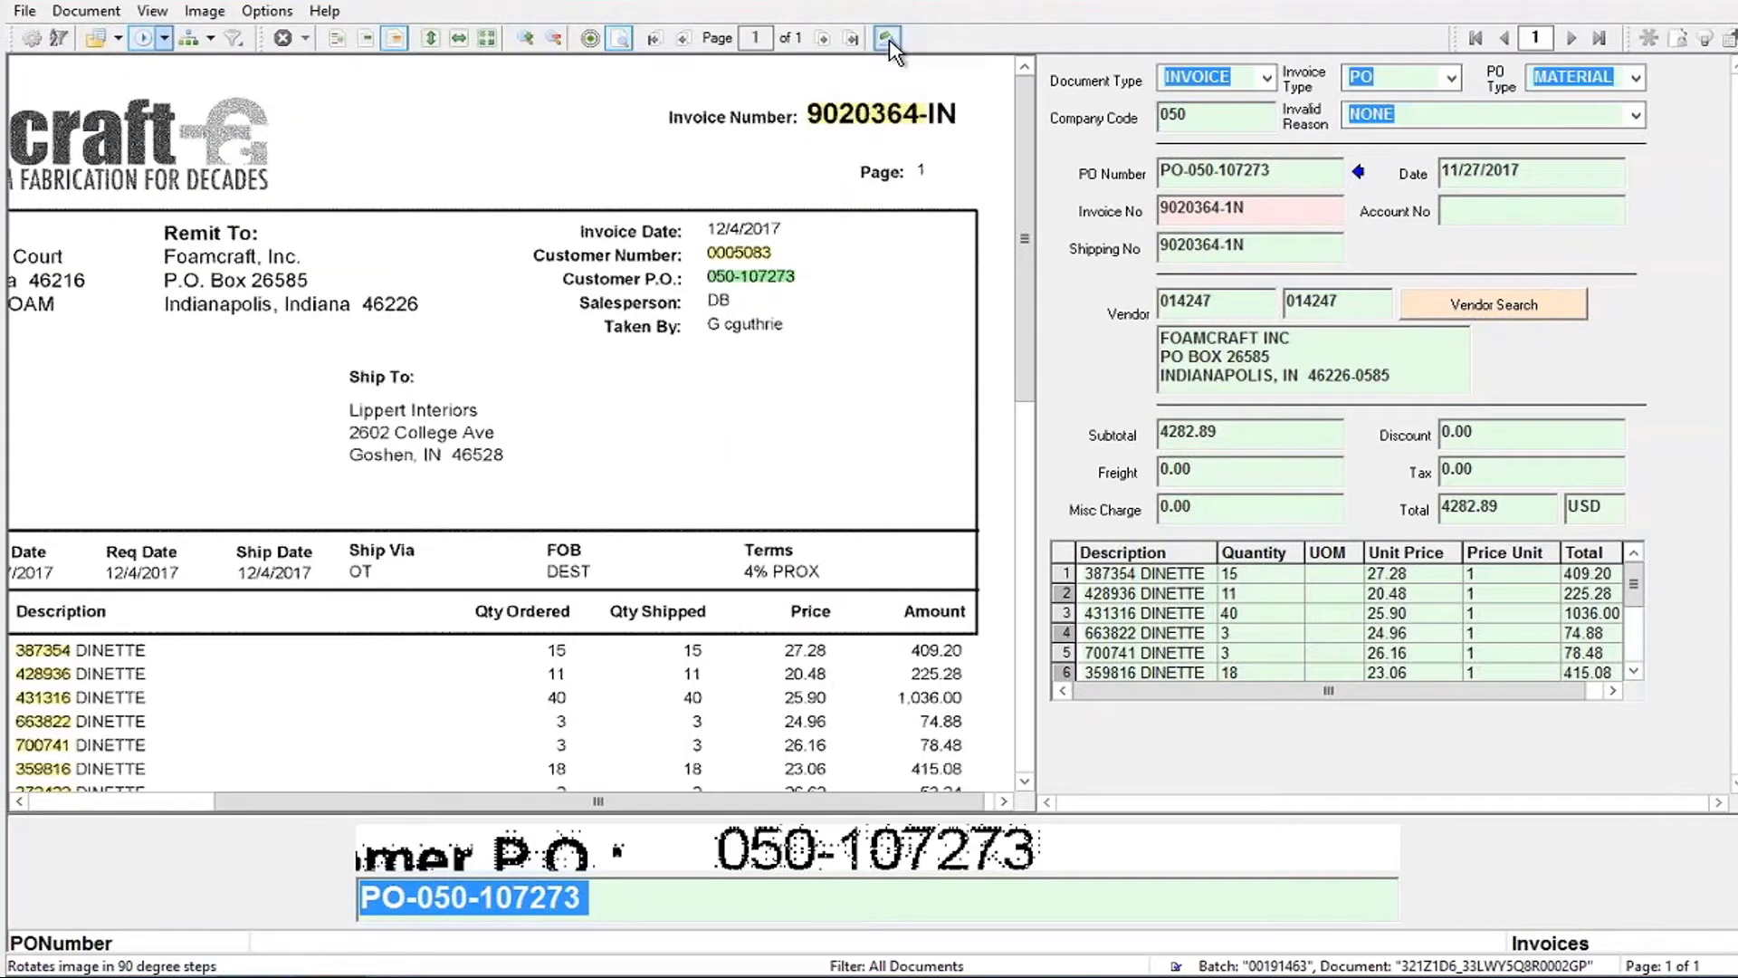
click(889, 39)
click(889, 40)
click(888, 40)
click(889, 40)
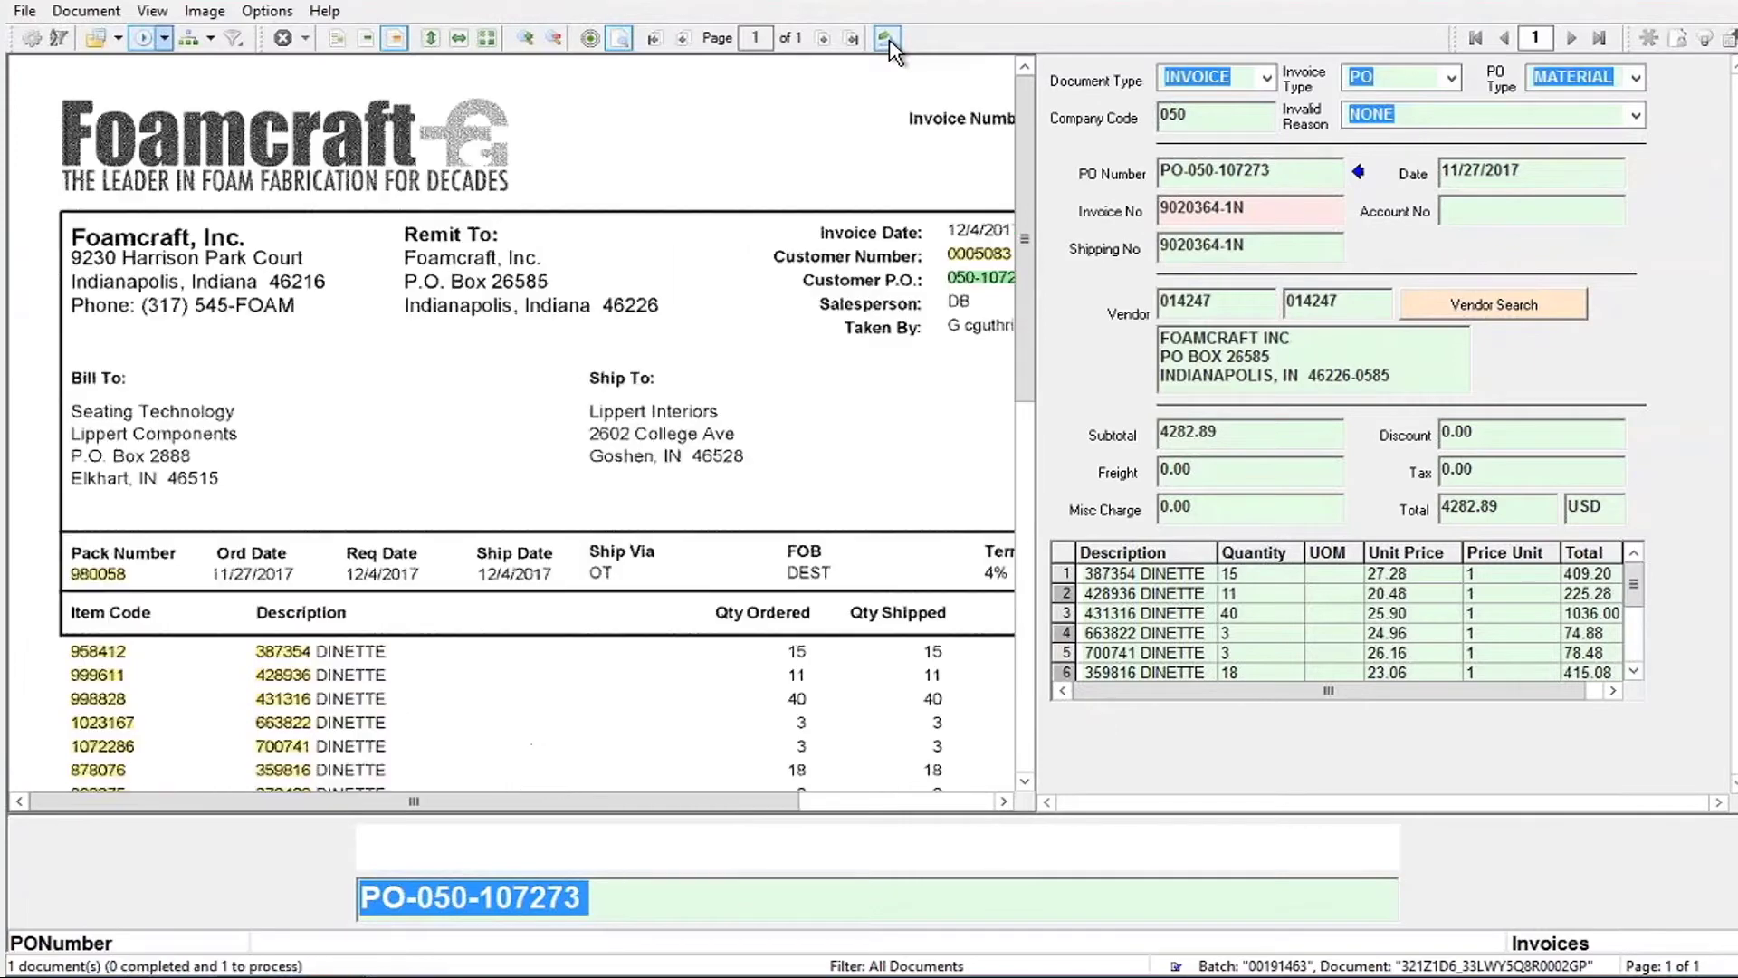
Step through the Date, Shipping No, vendor ID and Subtotal fields to review the extracted values
click(1535, 175)
key(Return)
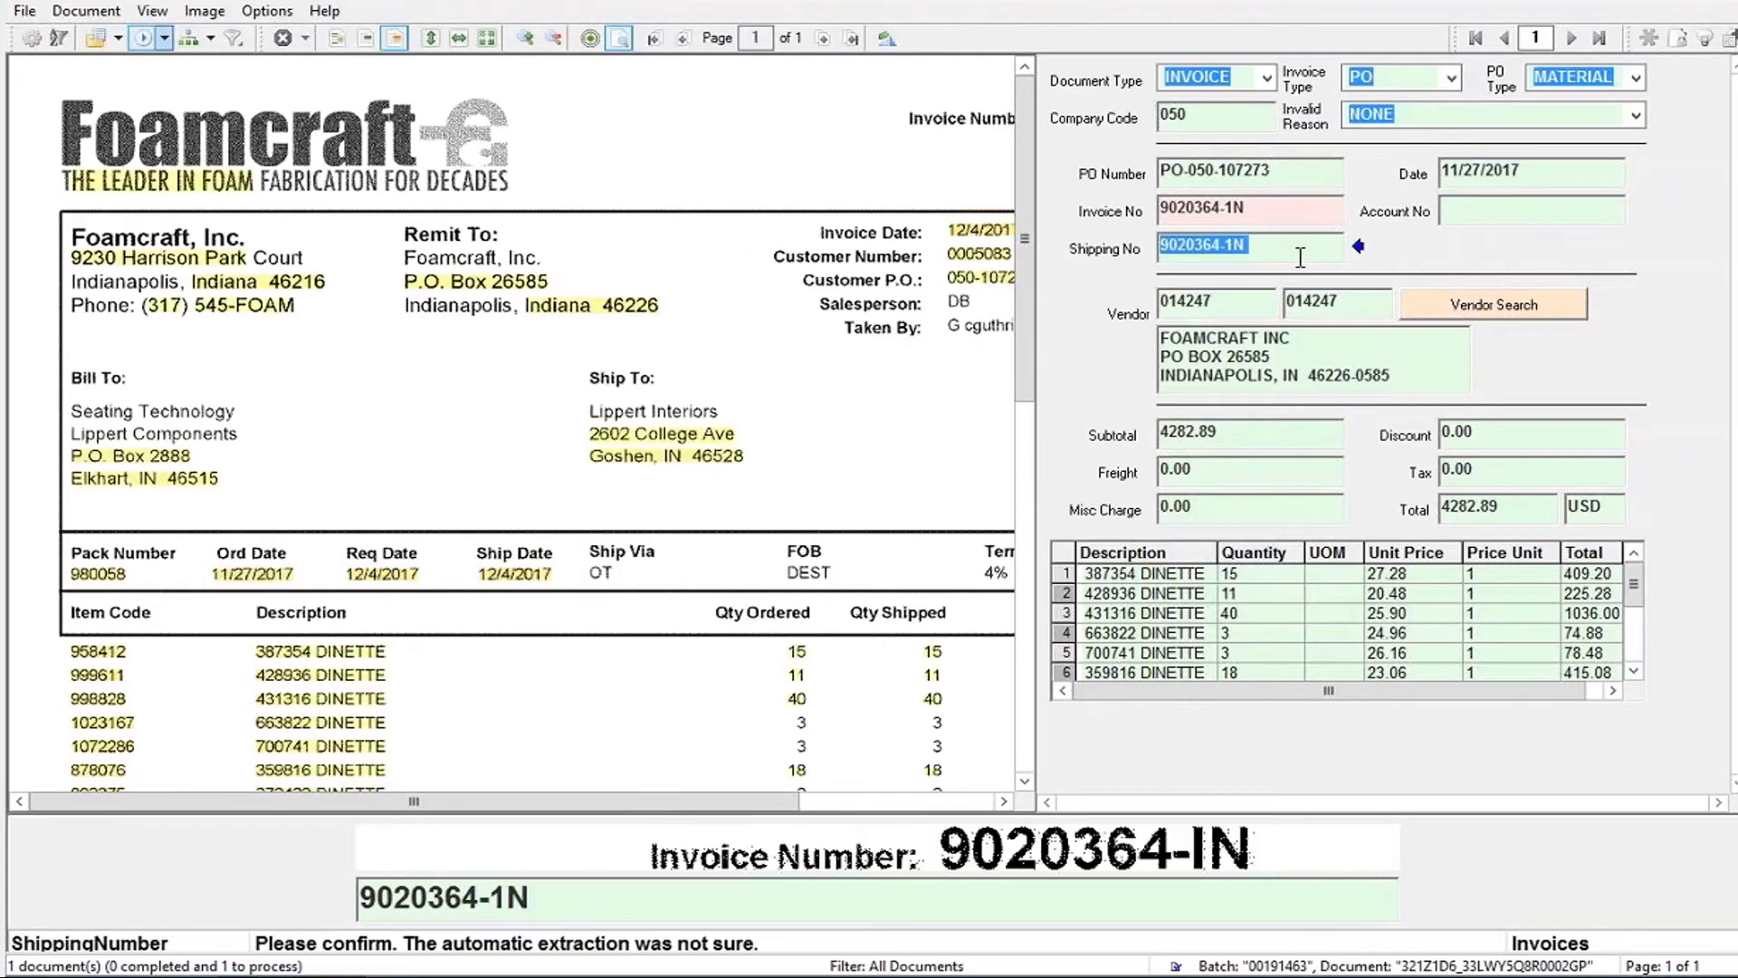
key(Return)
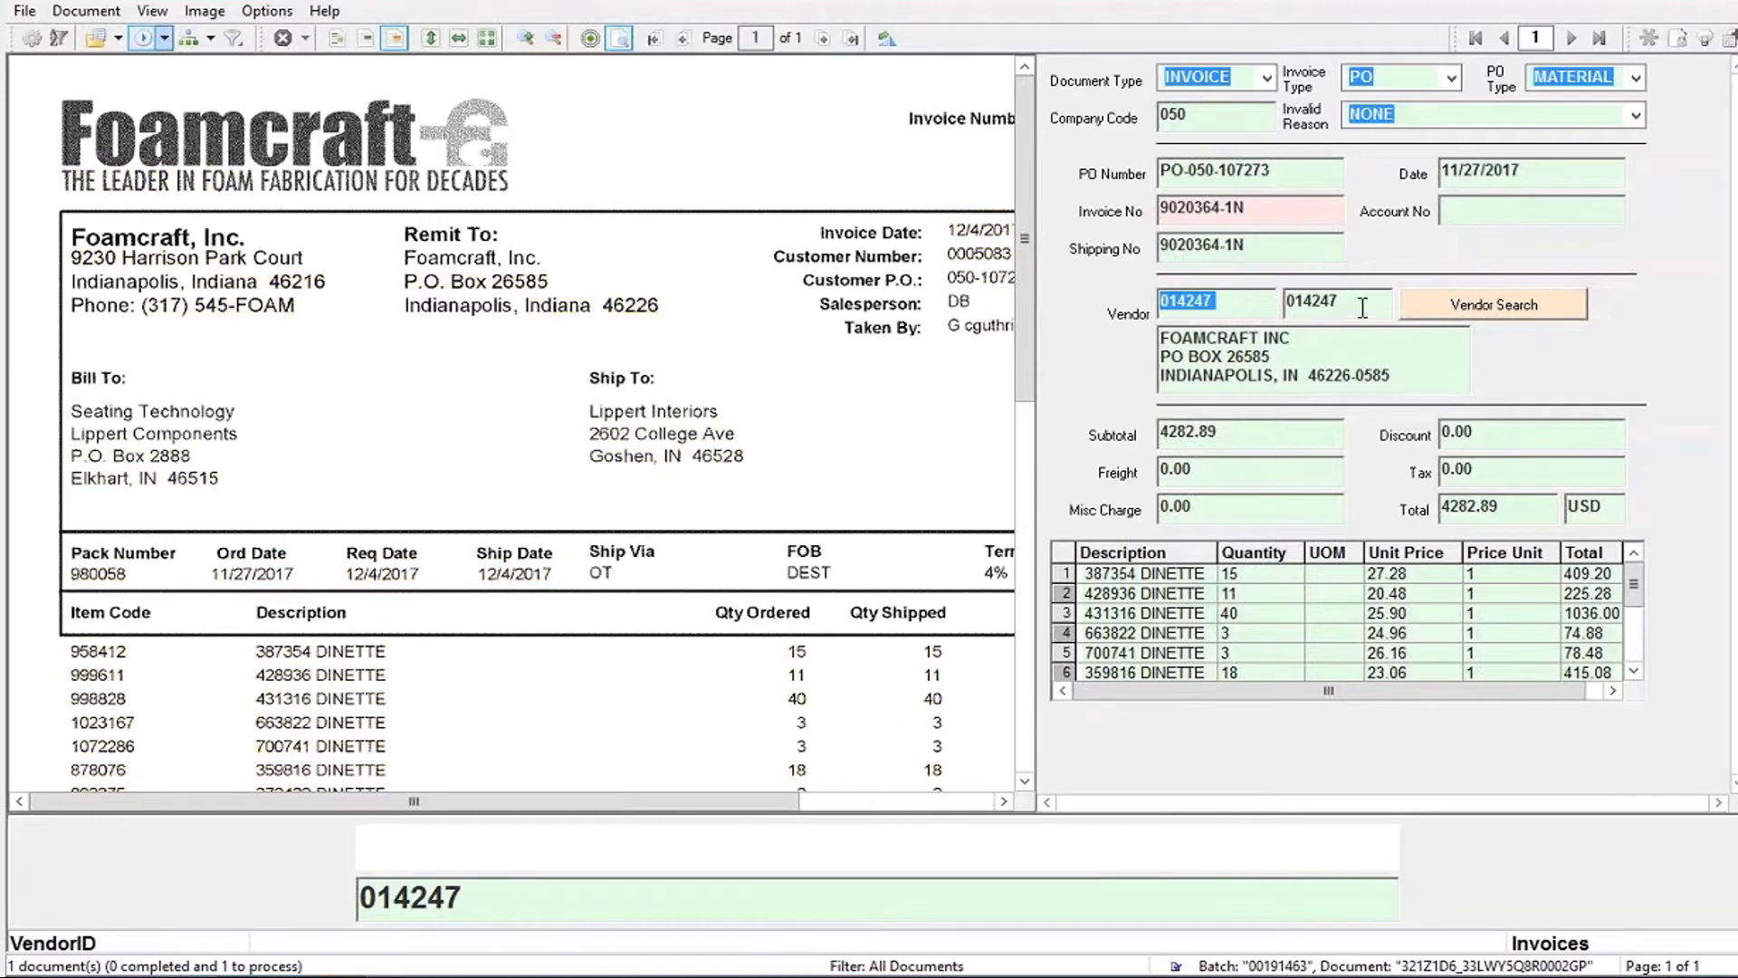
click(1336, 423)
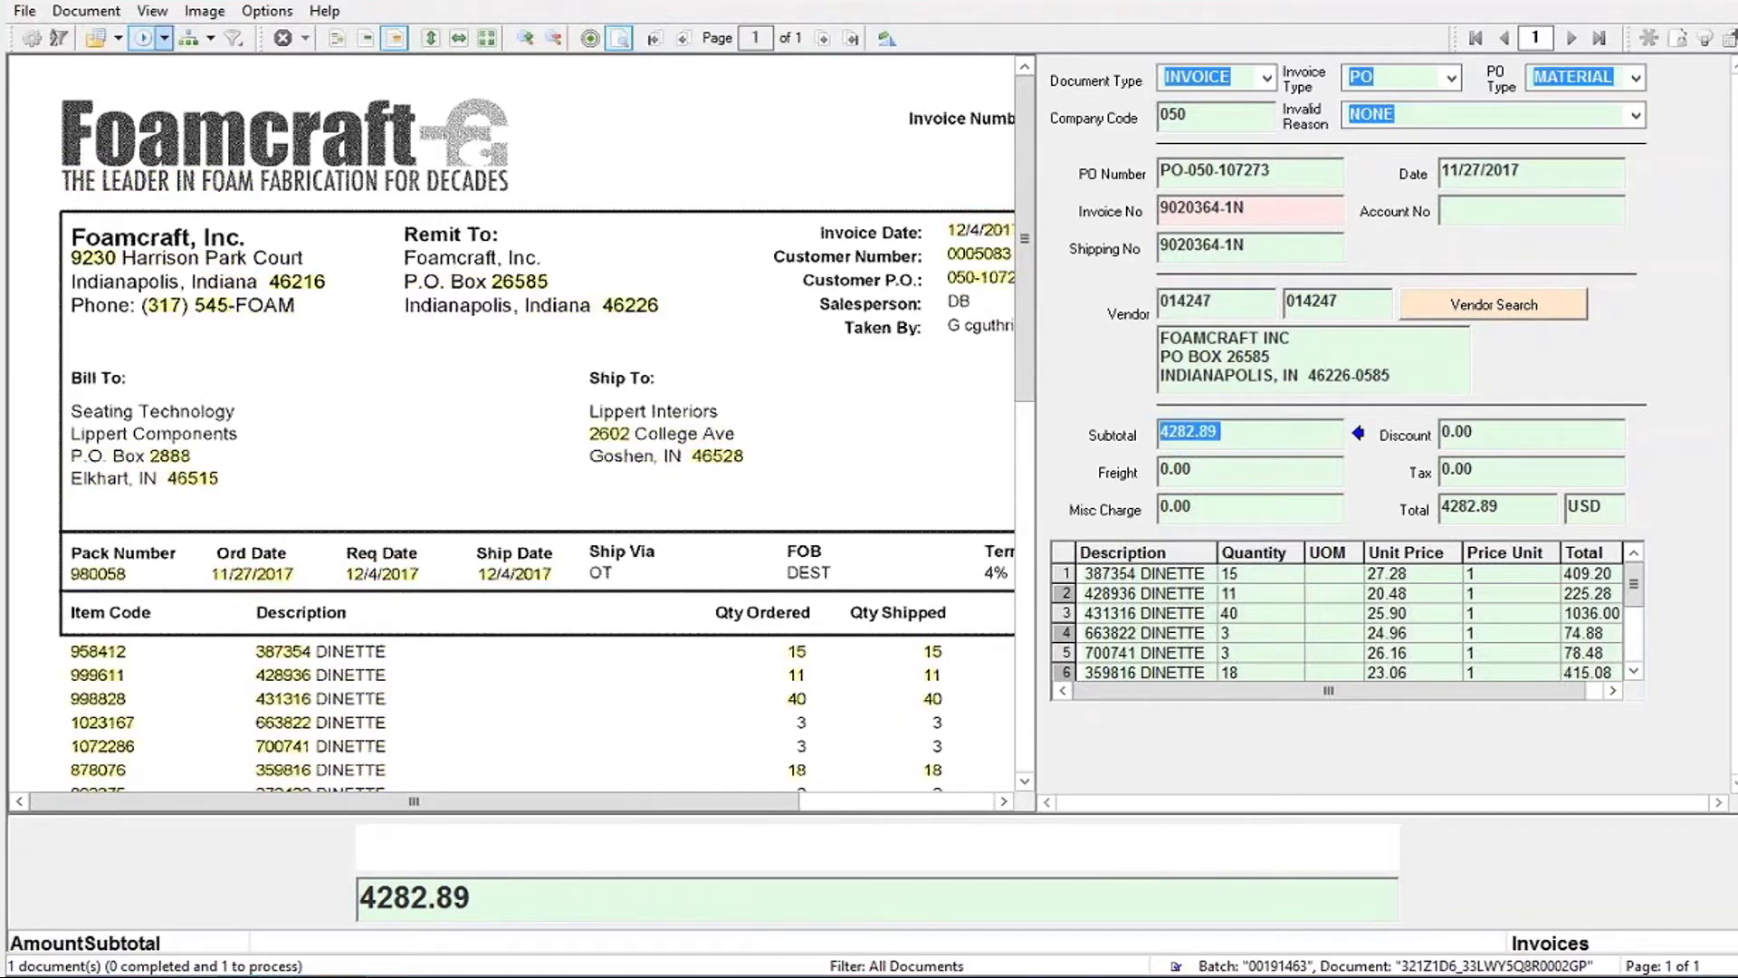
Examine the two vendor ID fields and the vendor address block, together with the PO Number they relate to
click(1229, 302)
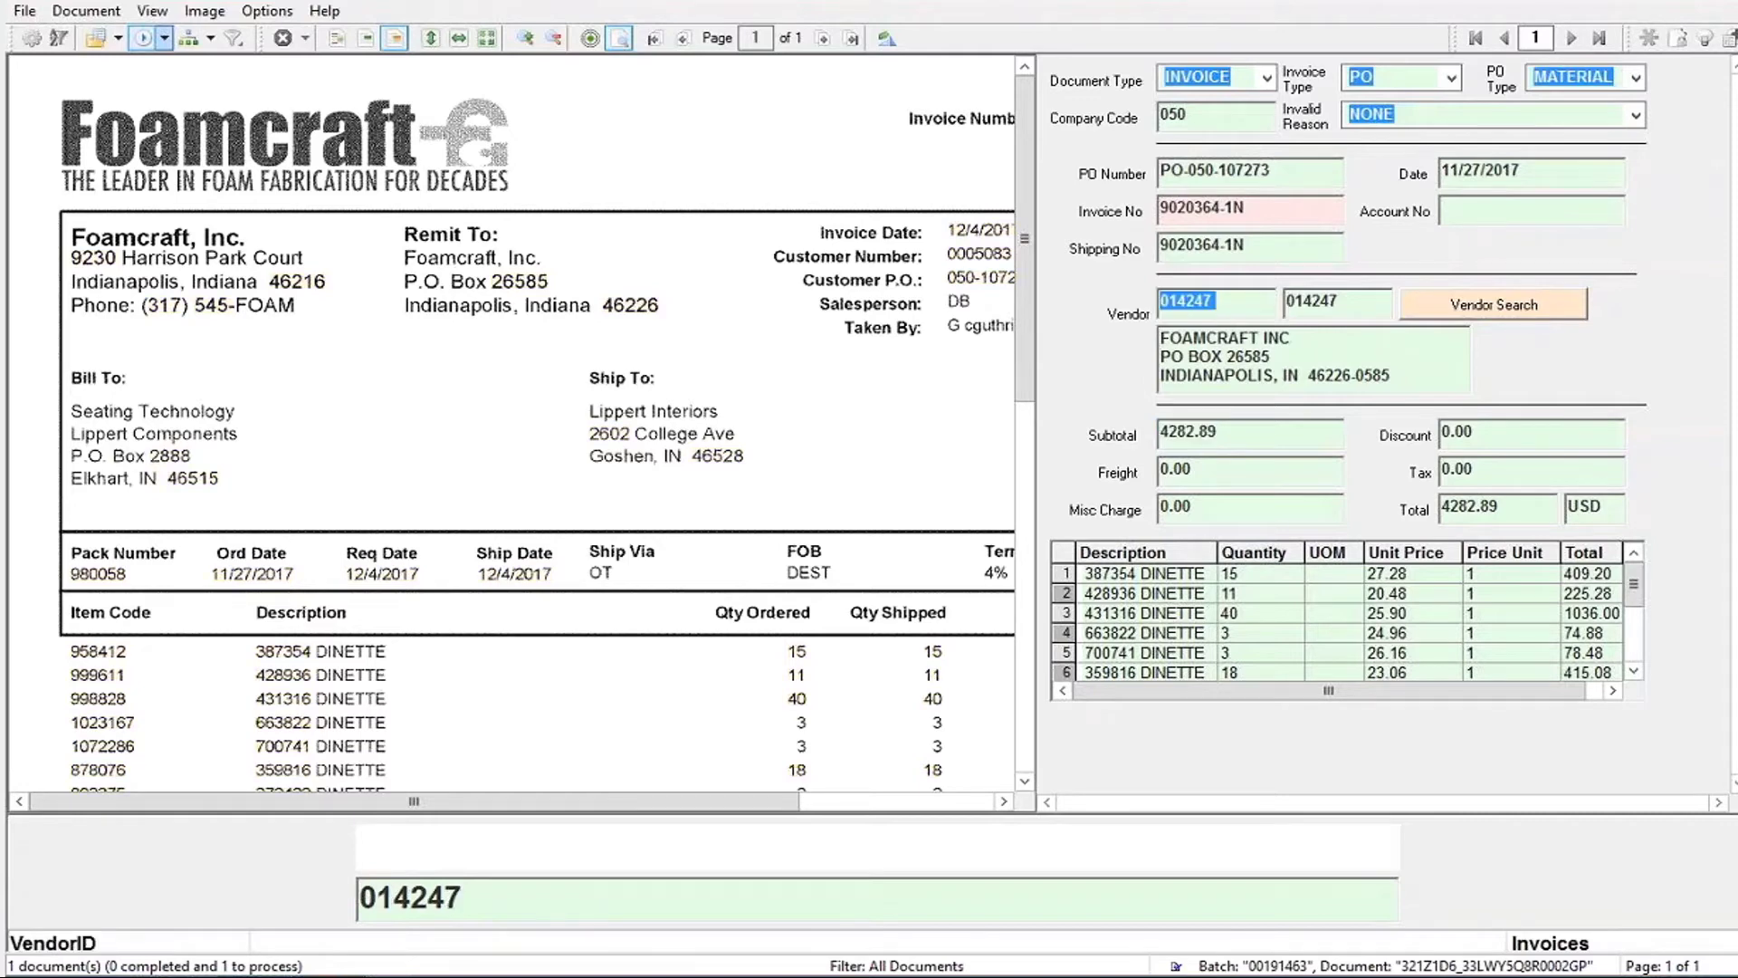
click(1378, 307)
click(1318, 348)
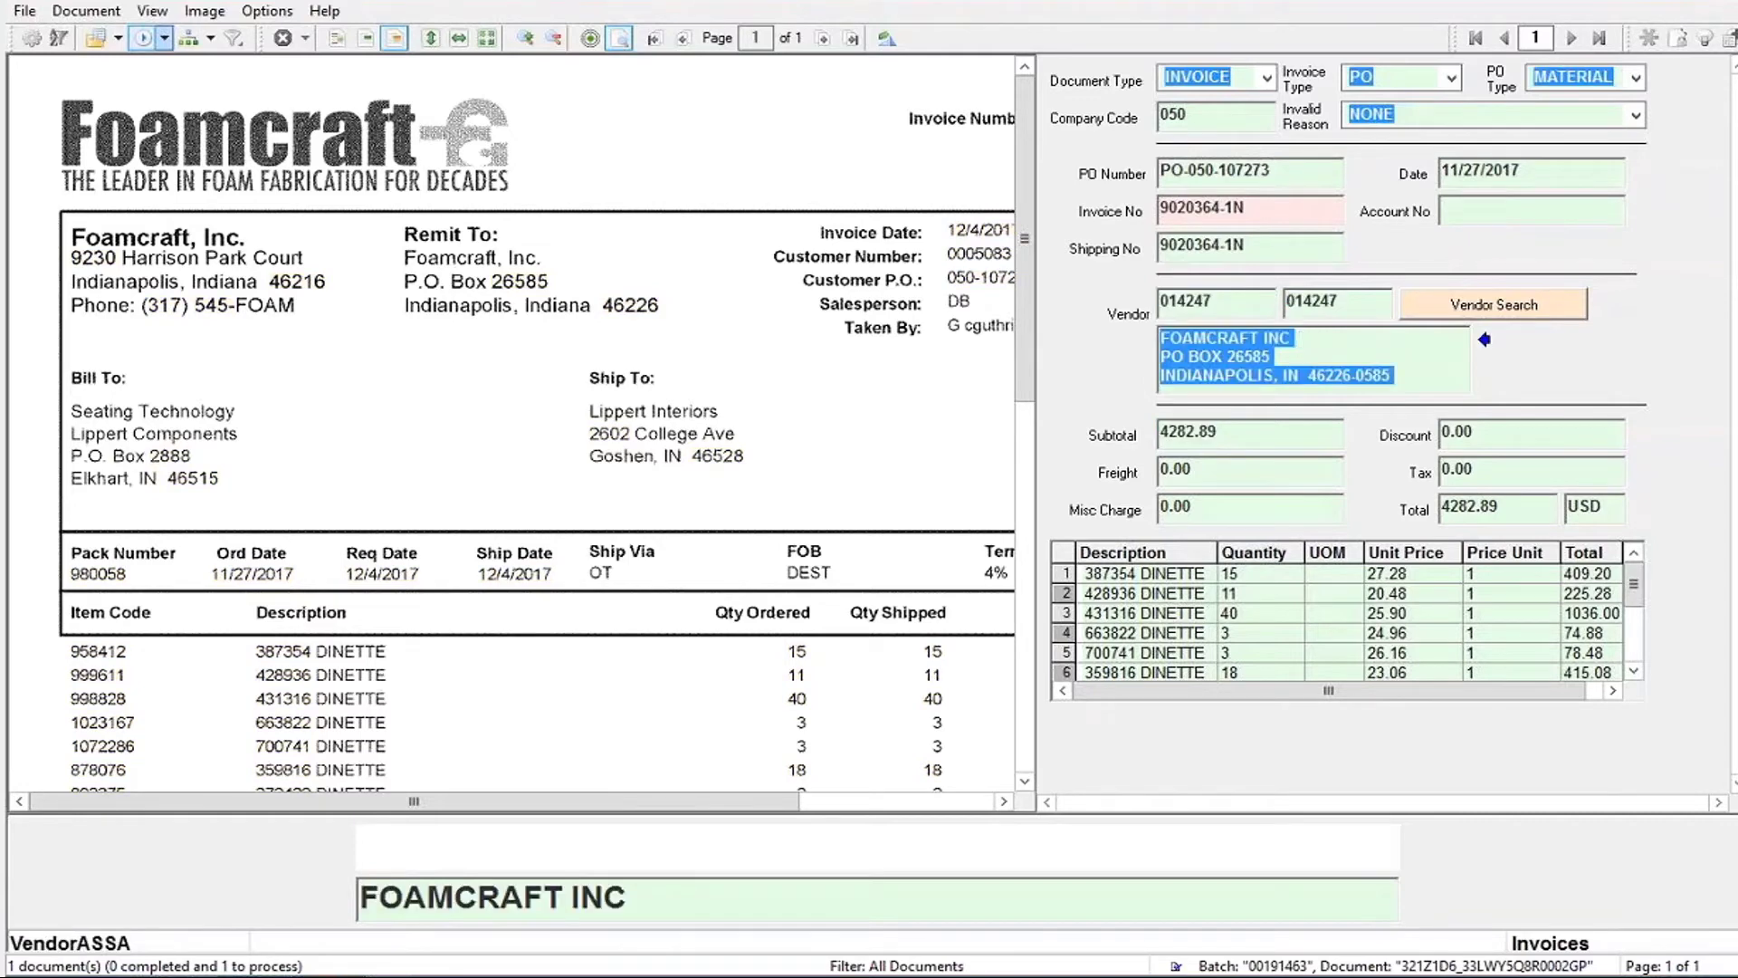
click(1232, 306)
click(1335, 301)
click(1287, 168)
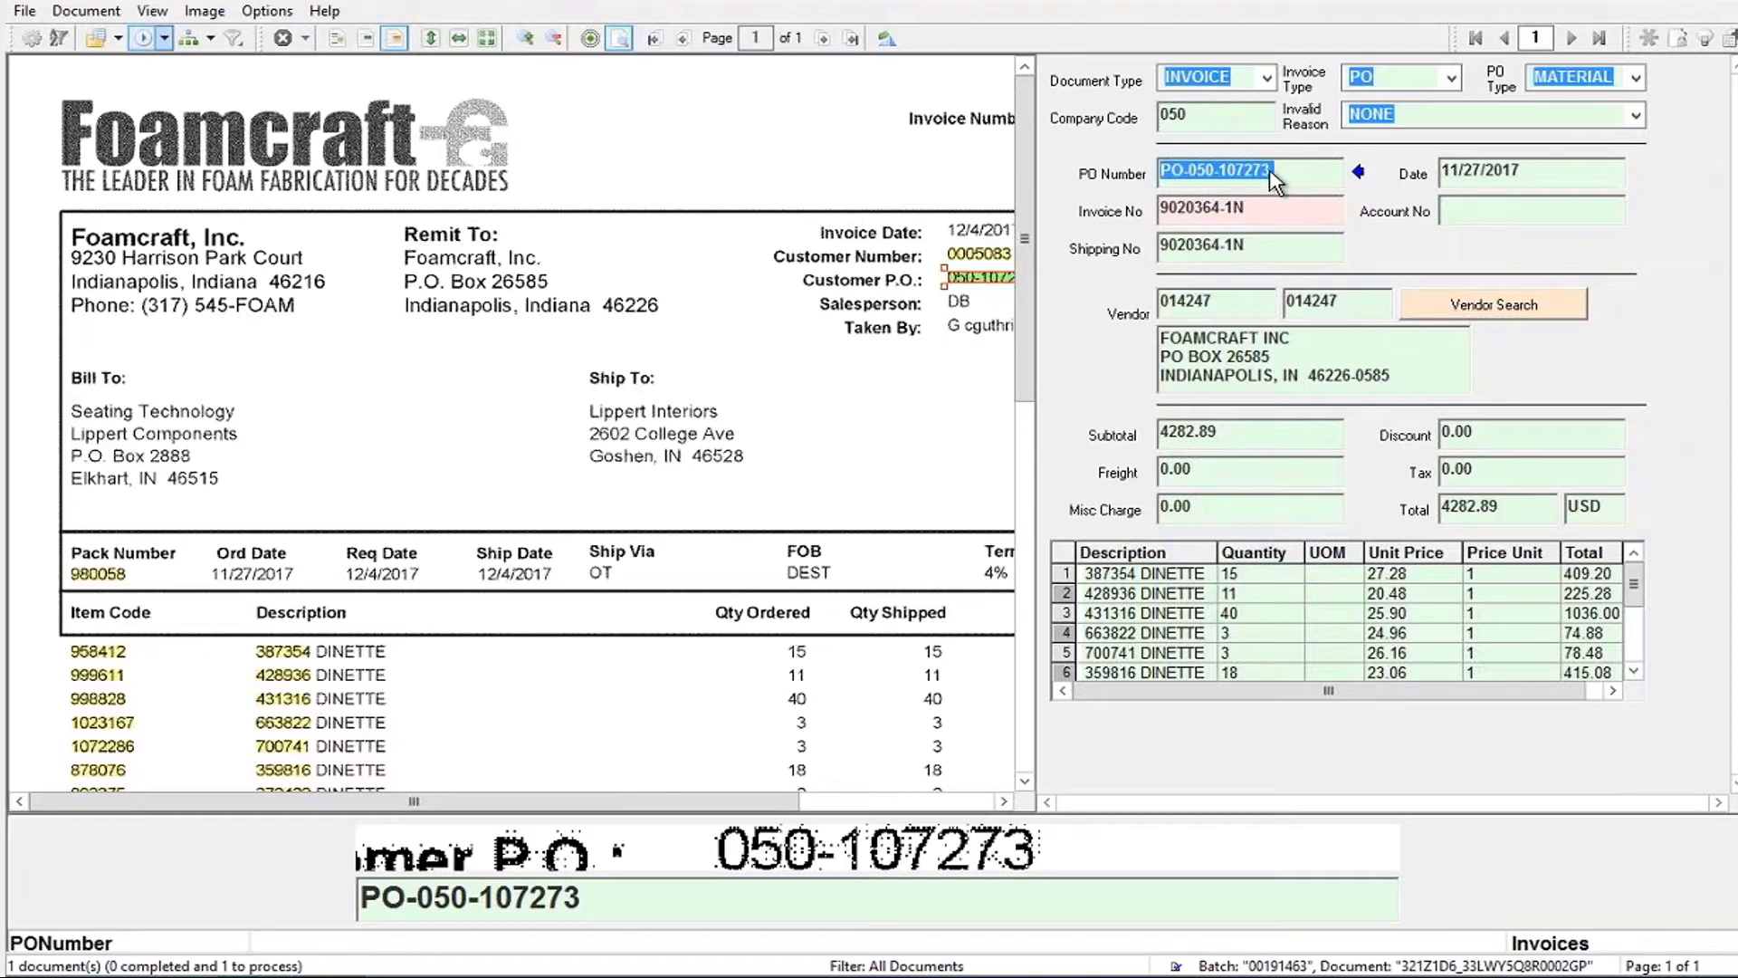
click(1218, 302)
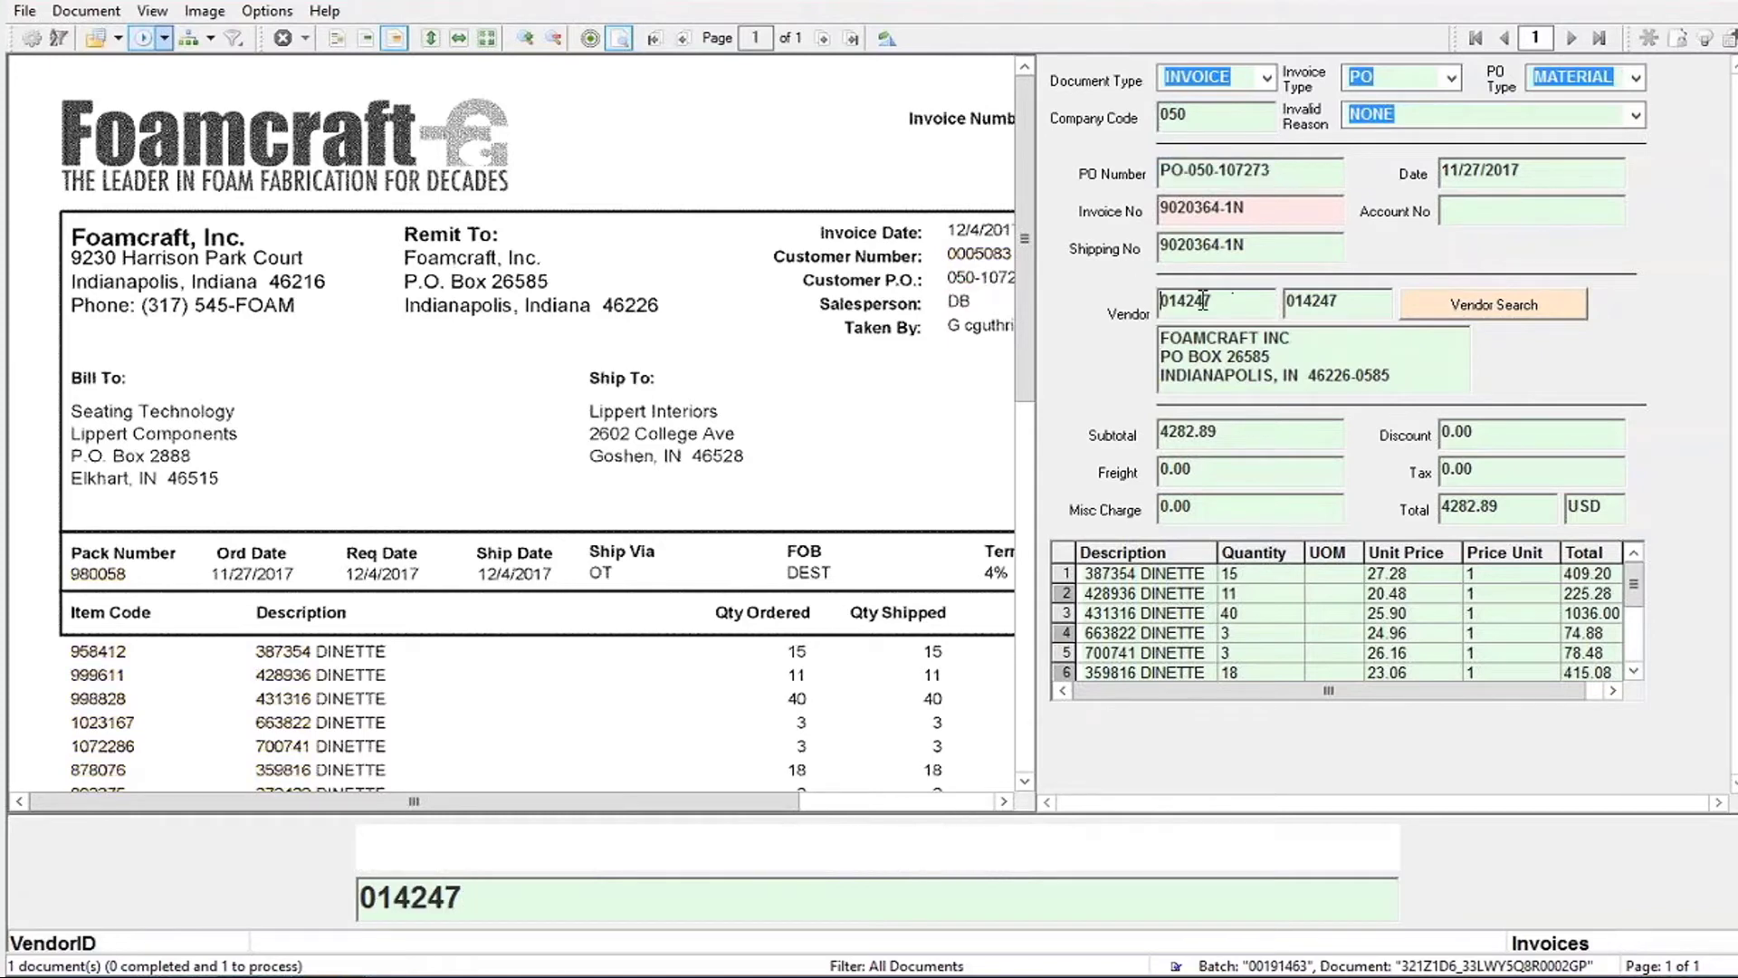
click(1319, 305)
click(1318, 338)
click(1235, 307)
scroll(1012, 255, down, 3)
scroll(1012, 255, up, 3)
click(1204, 301)
Check the quantity and unit price cells in the line items table and the invoice Subtotal
click(1233, 652)
click(1355, 614)
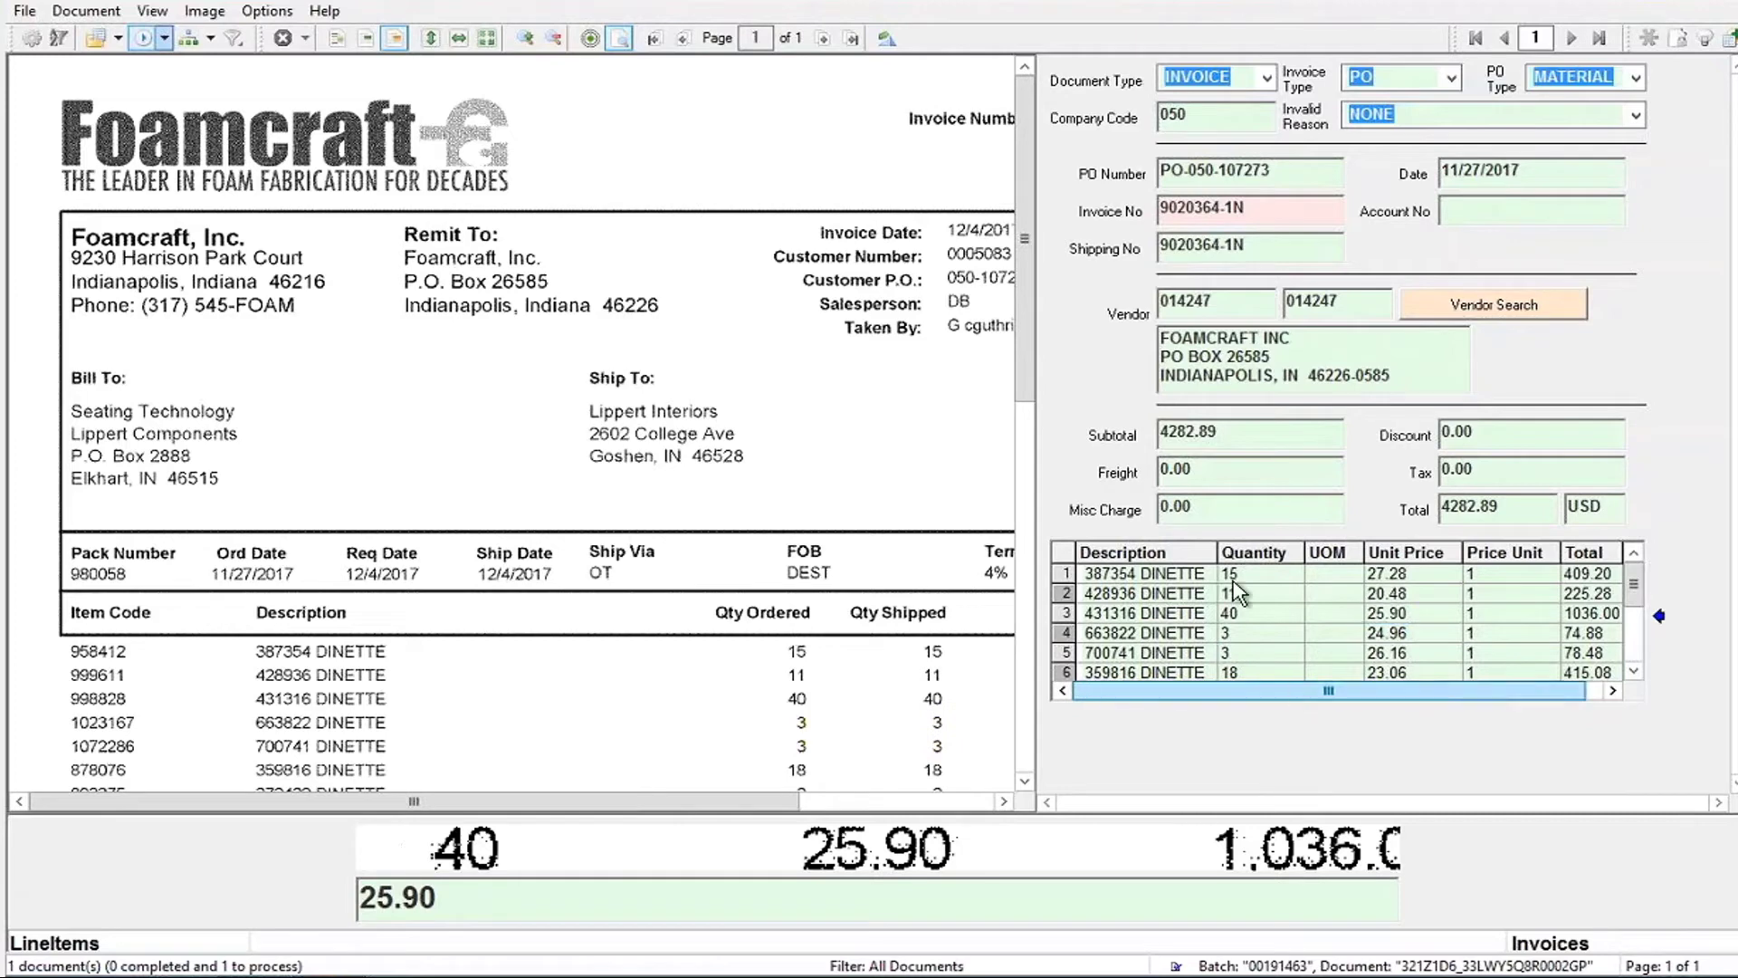
click(1249, 440)
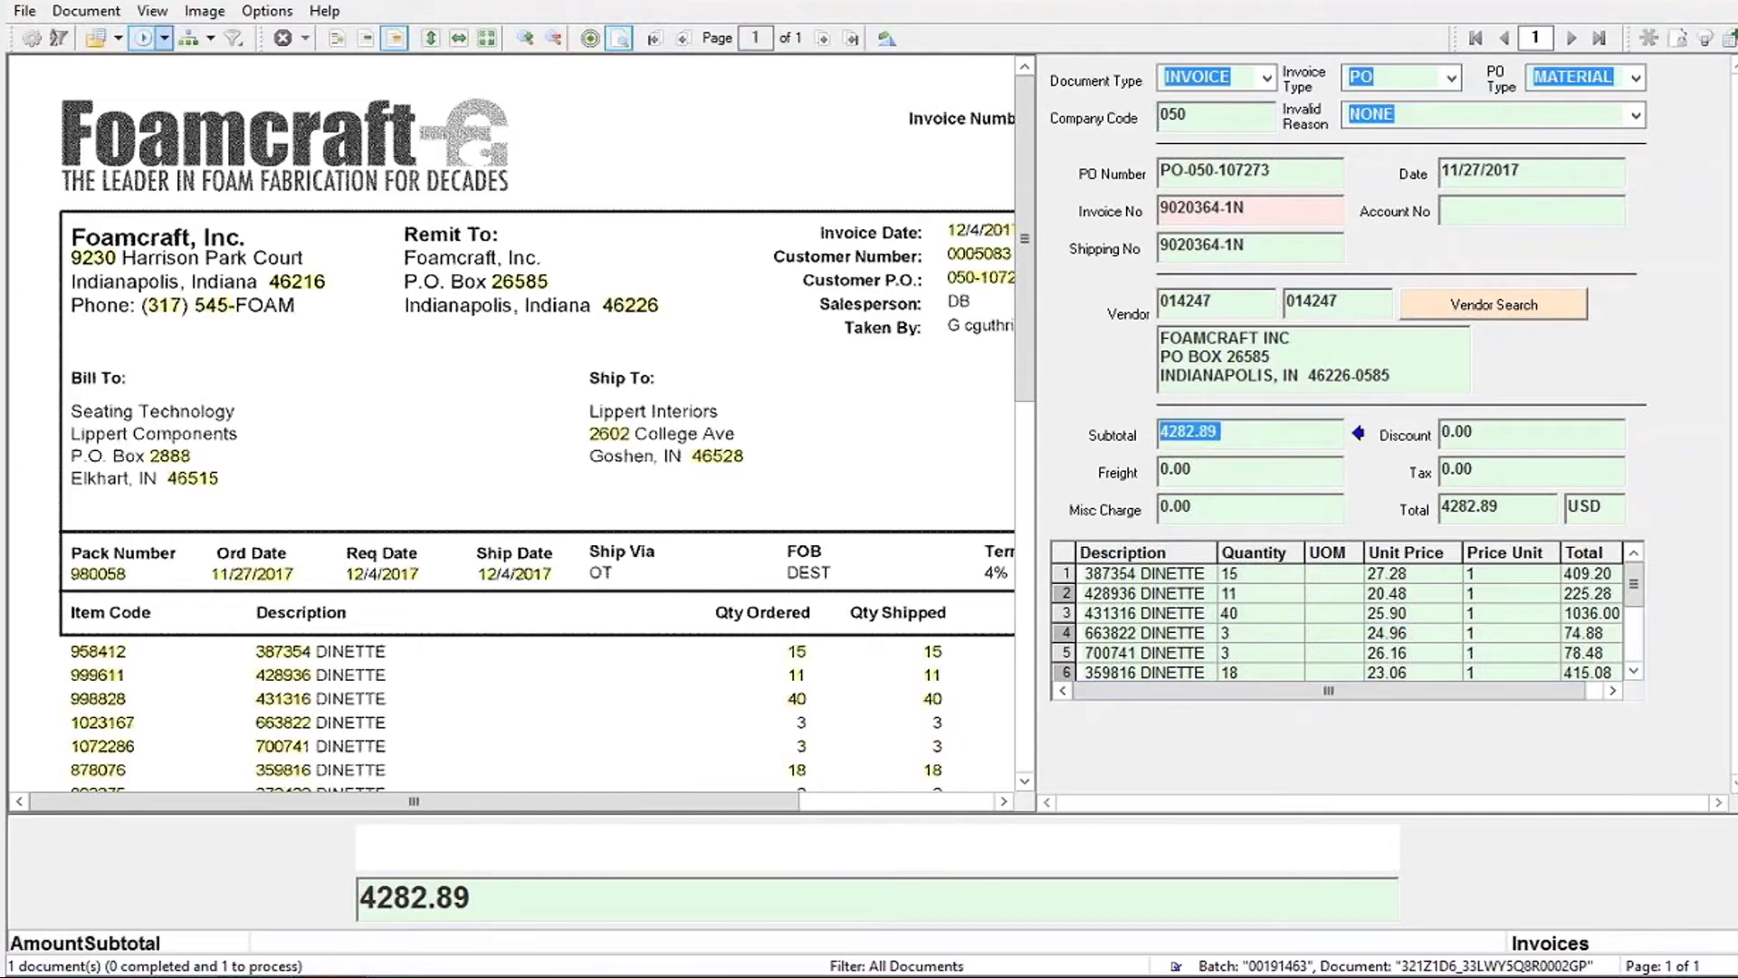
Compare the Invoice No field with the invoice image, validate it as extracted, and decline to release the batch
click(1289, 210)
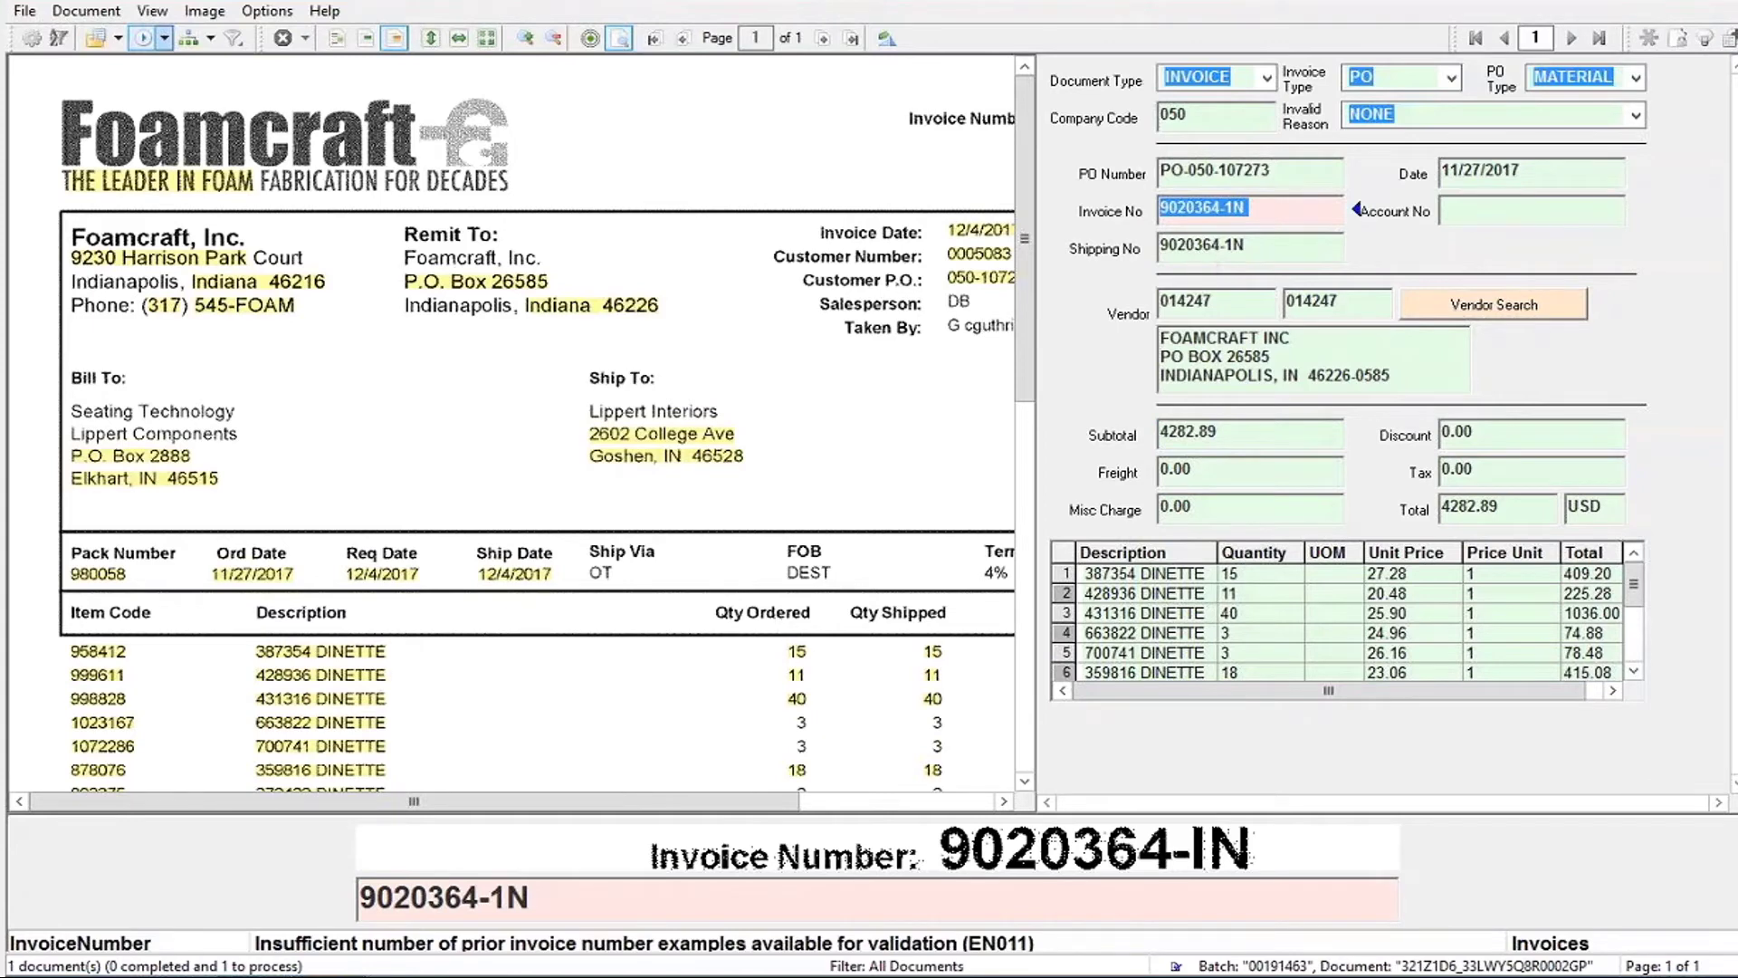
click(1273, 212)
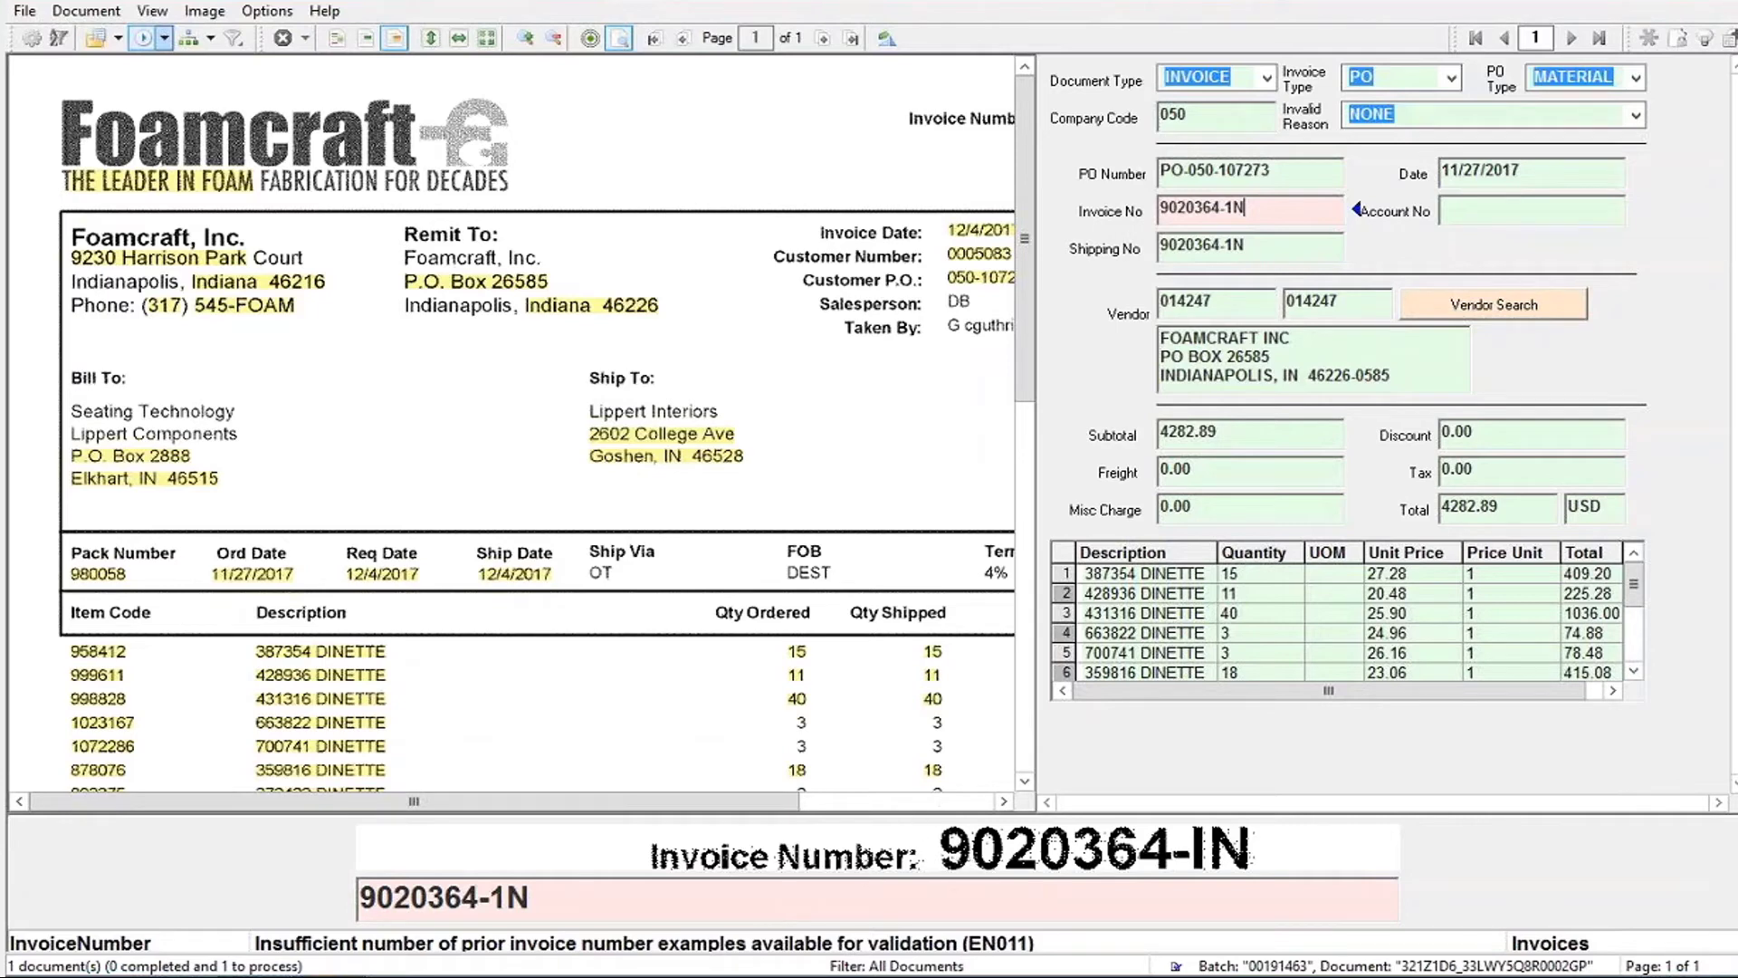
click(371, 882)
drag(374, 872, 690, 902)
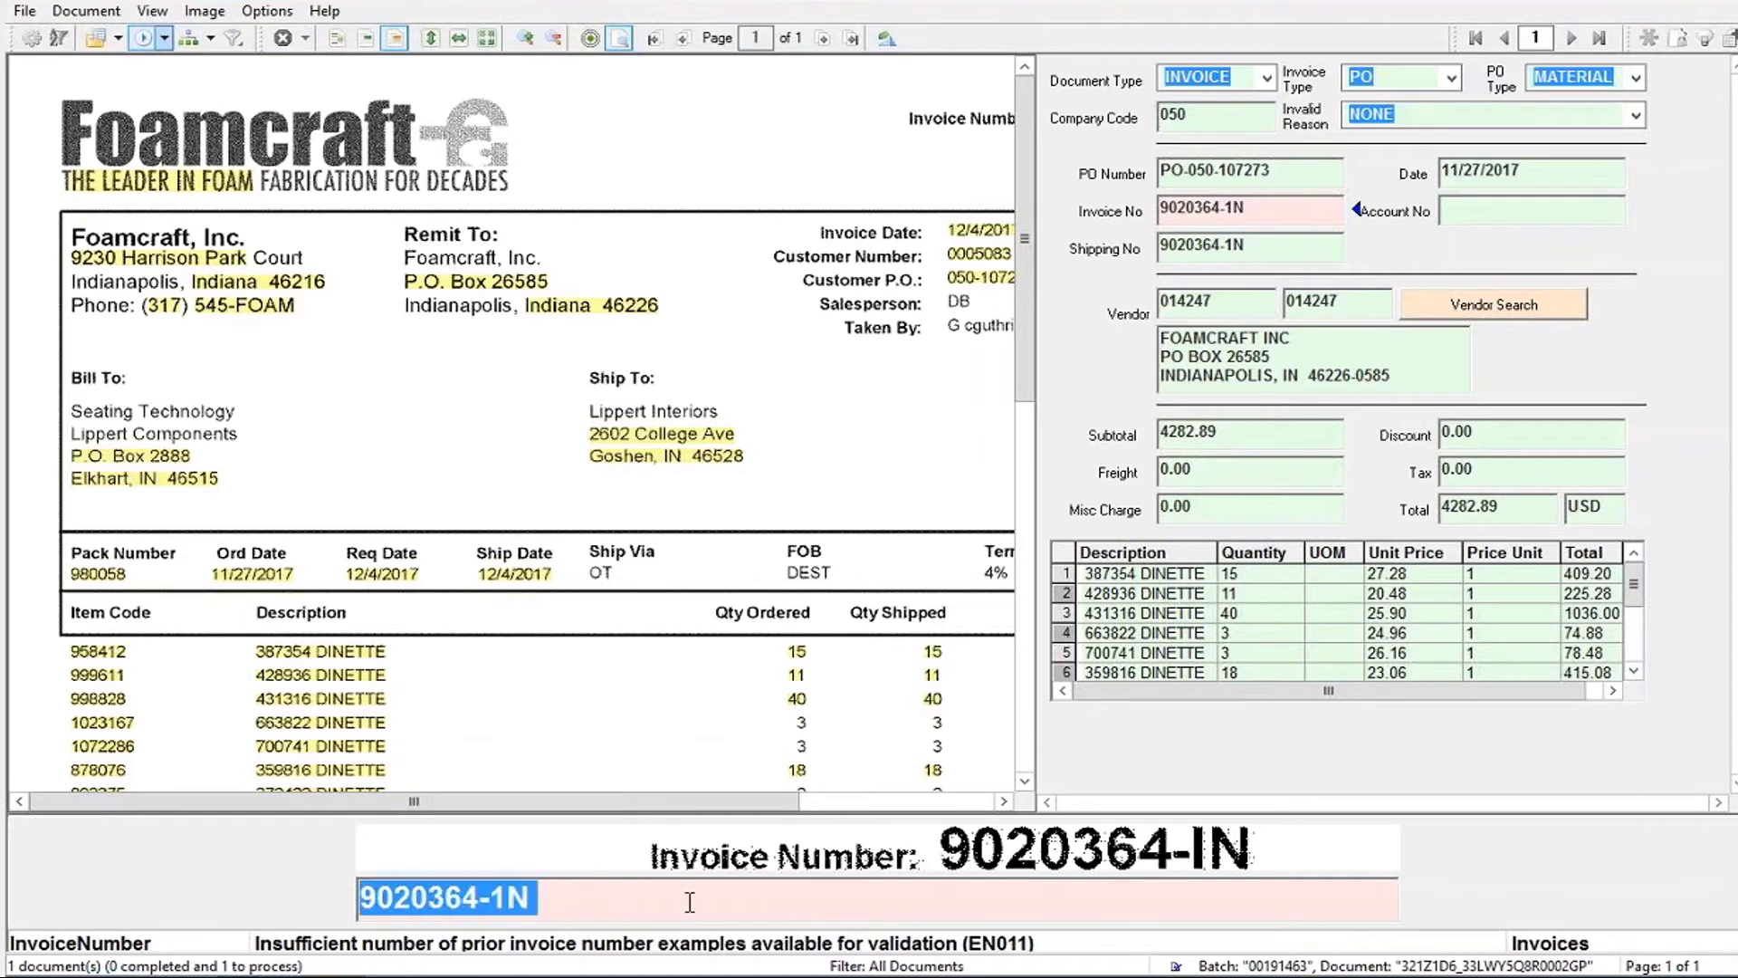
click(1265, 209)
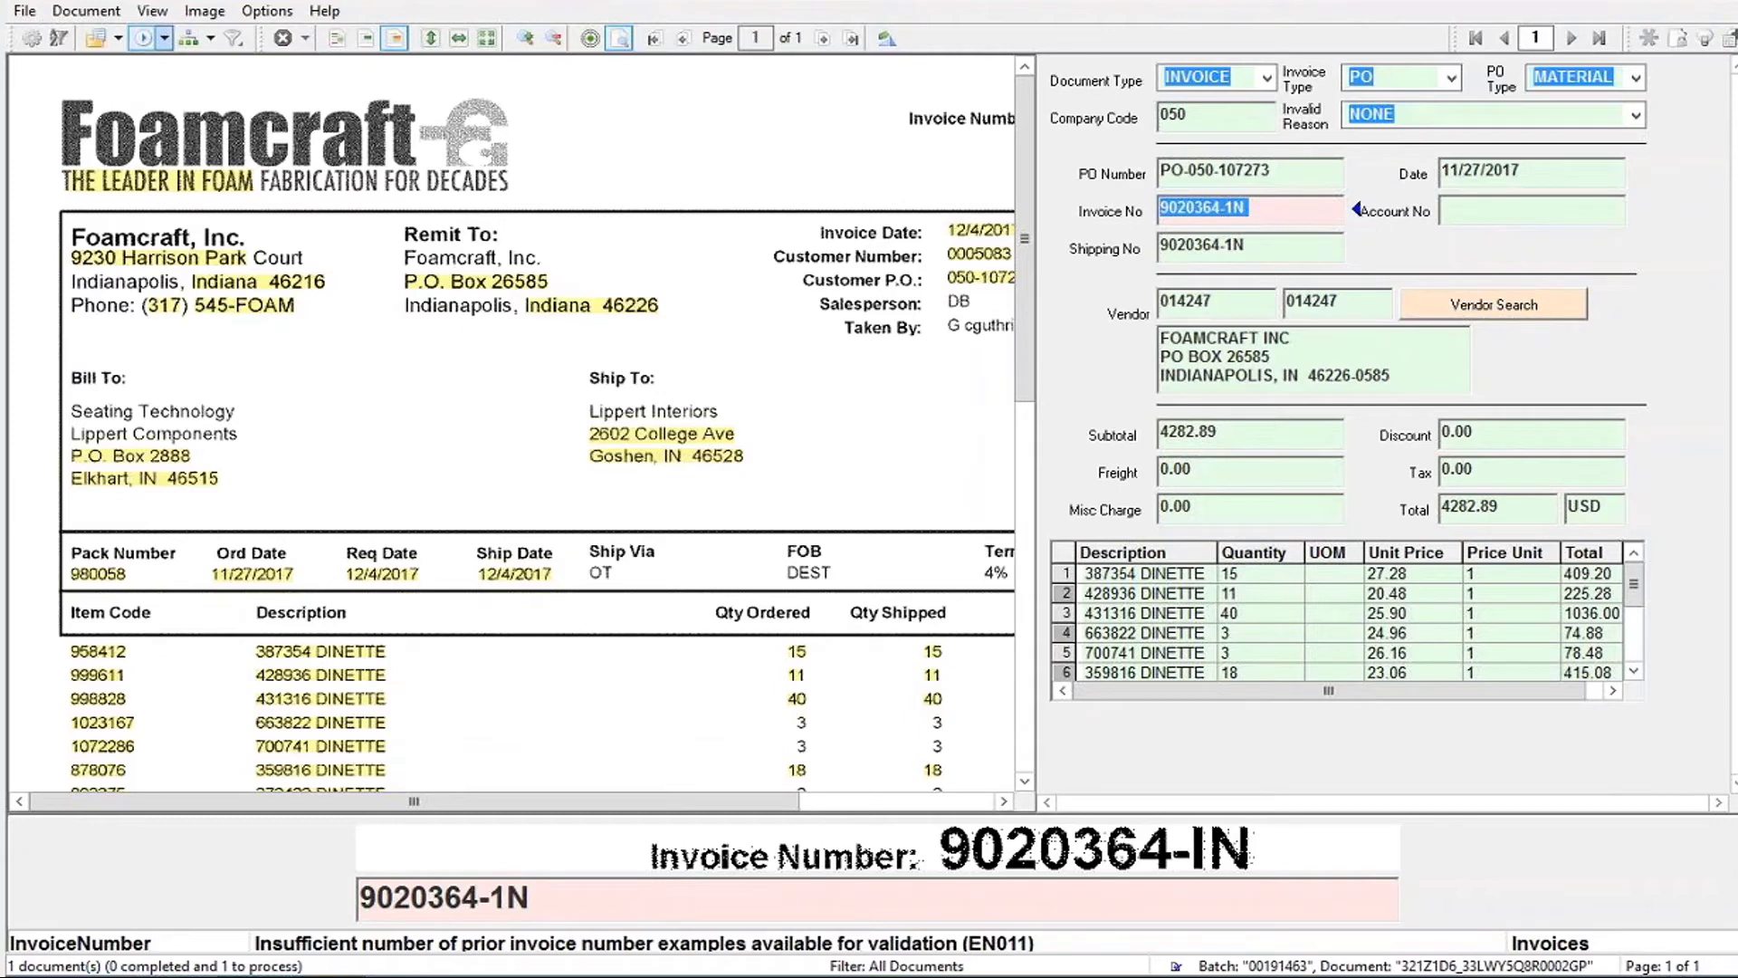
click(1275, 210)
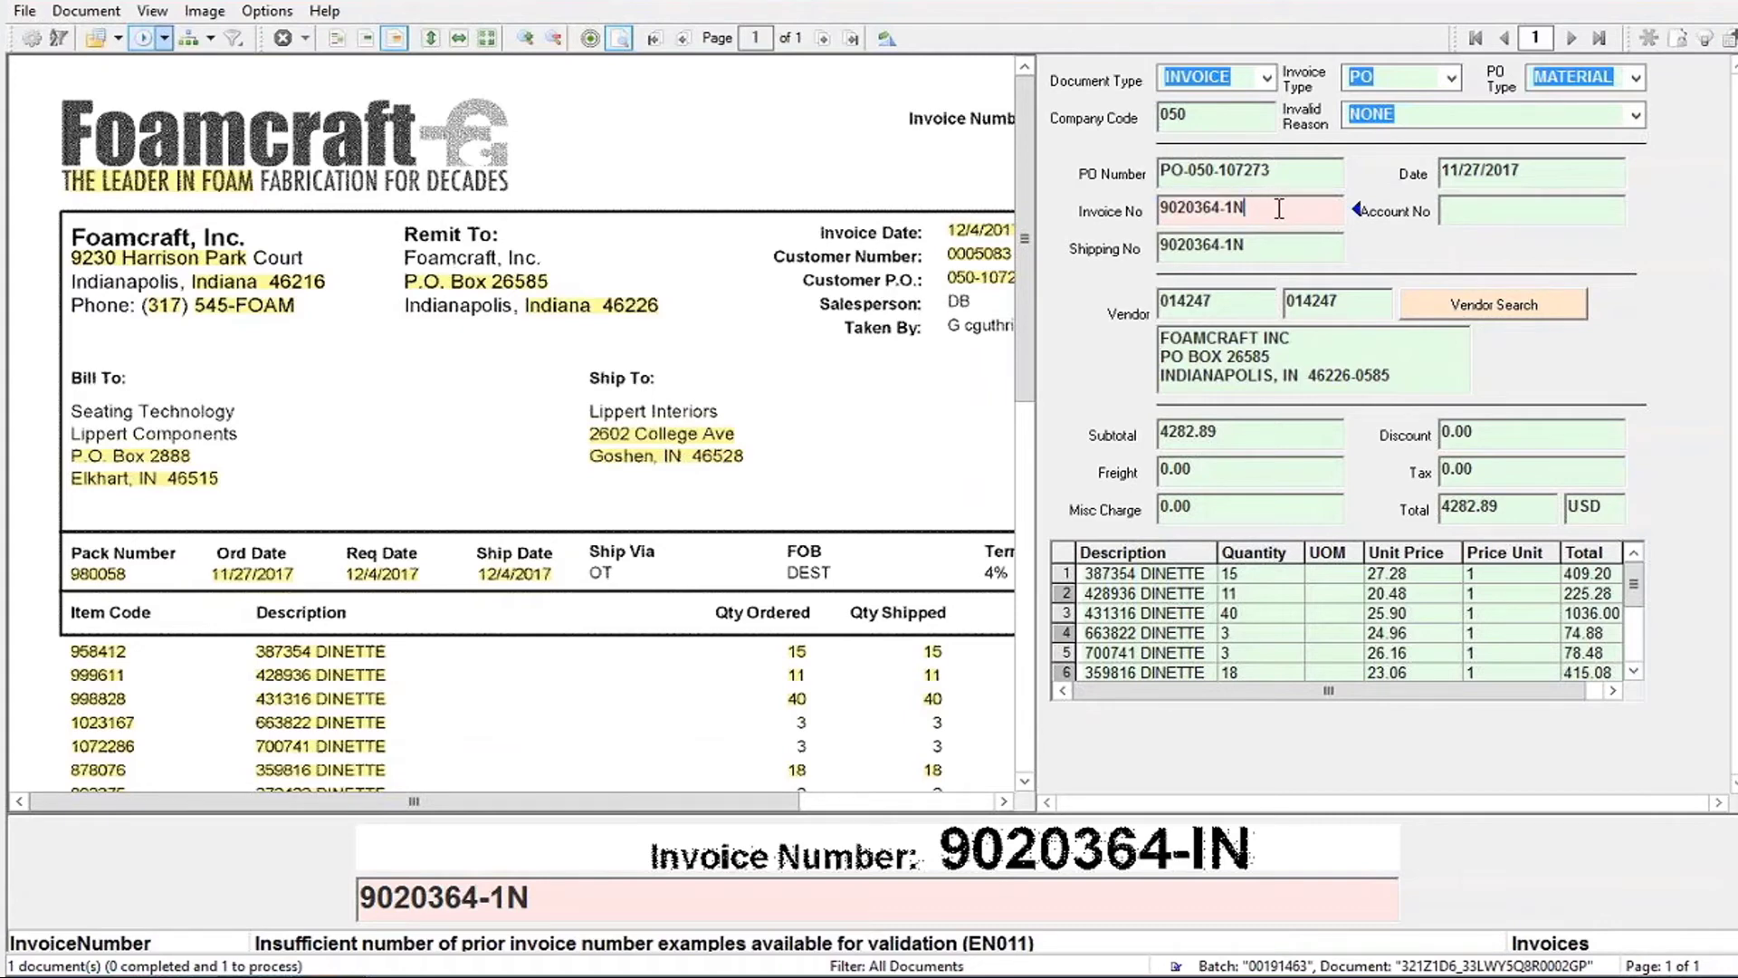
key(Return)
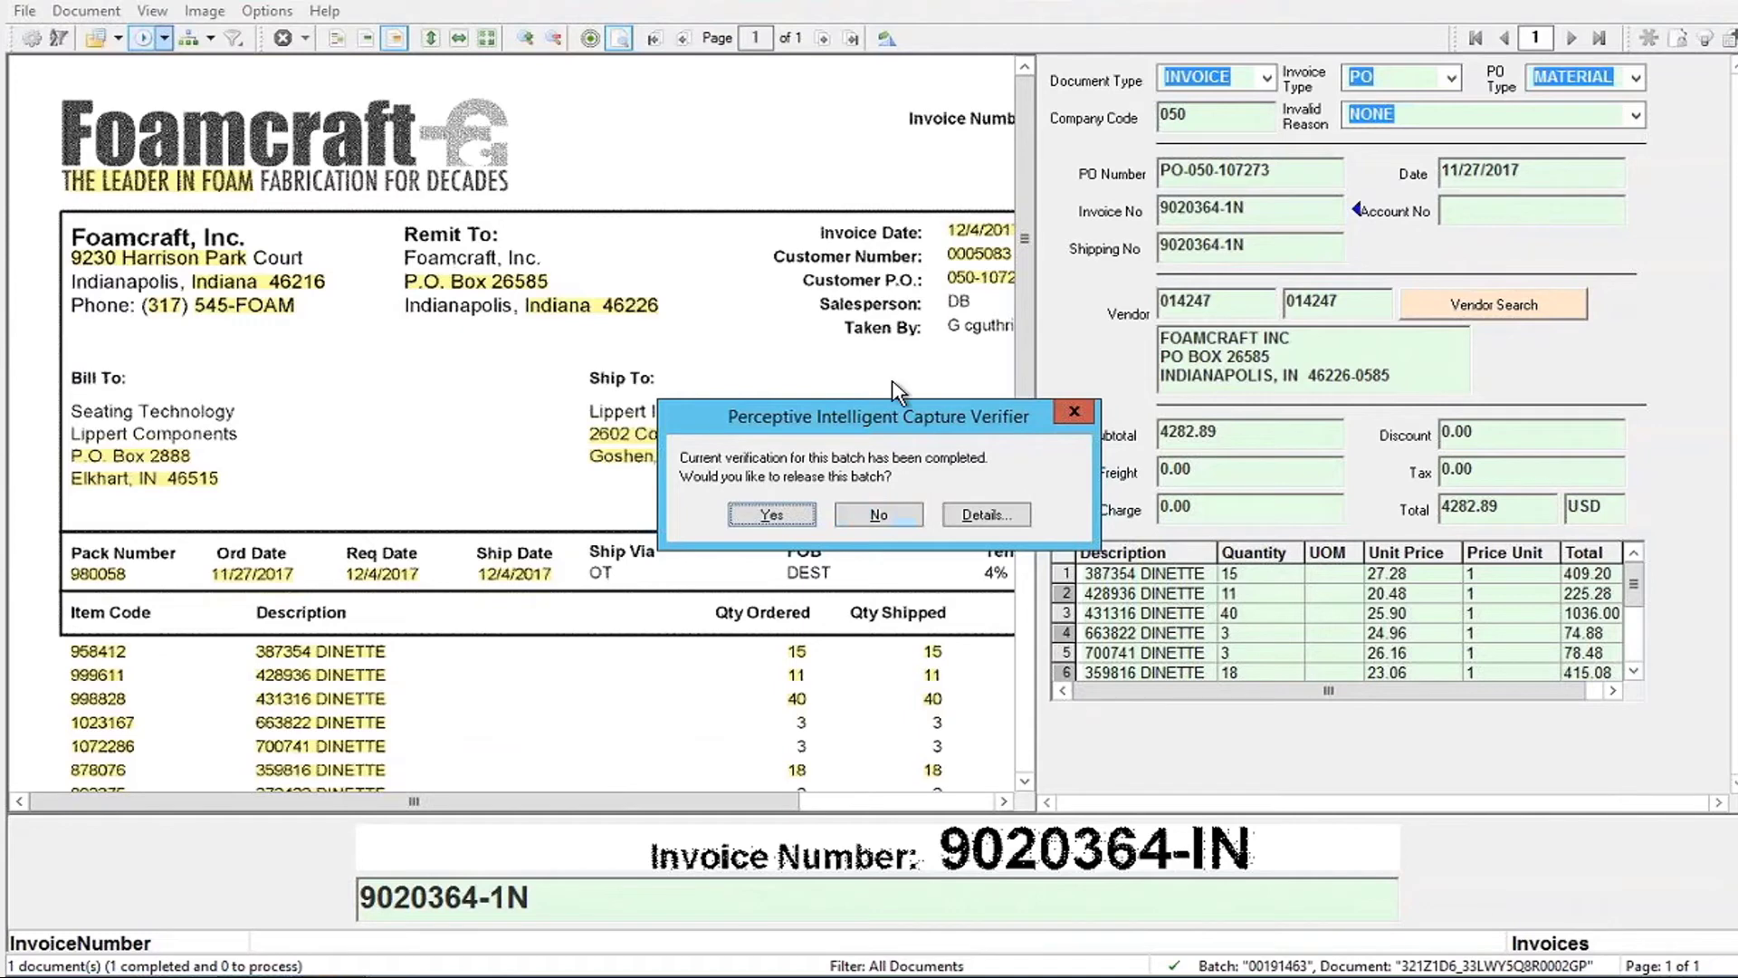
click(878, 516)
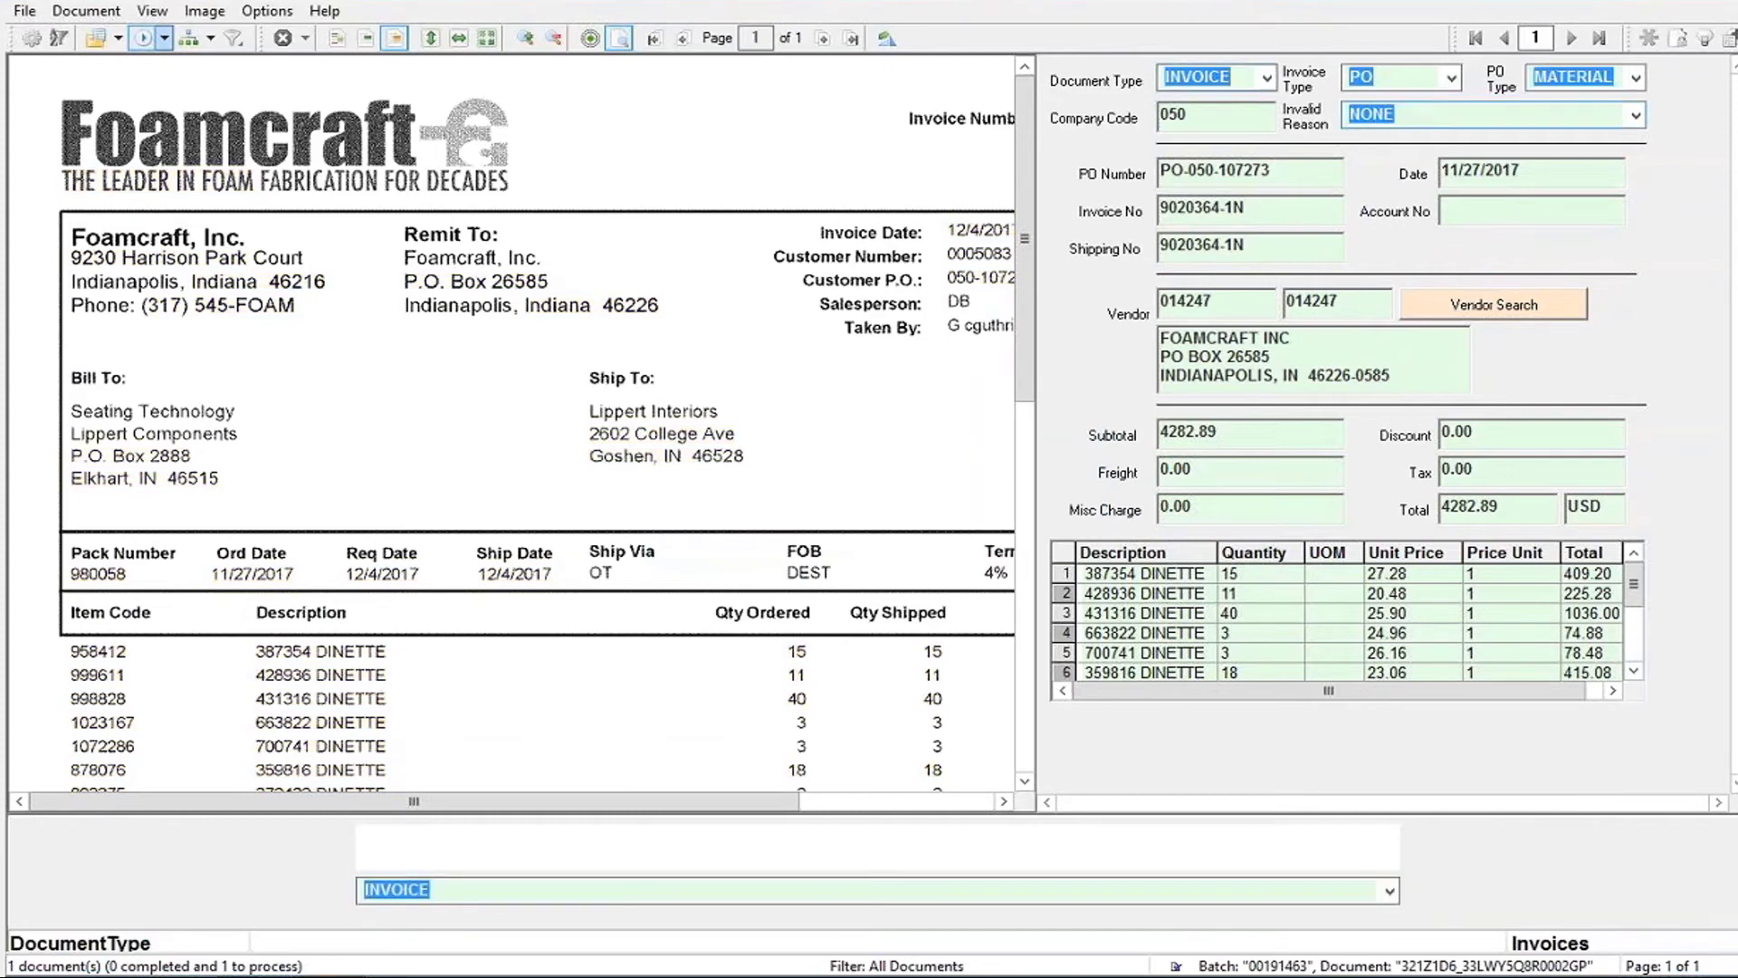
Review the Invalid Reason options and choose NONE
click(1636, 115)
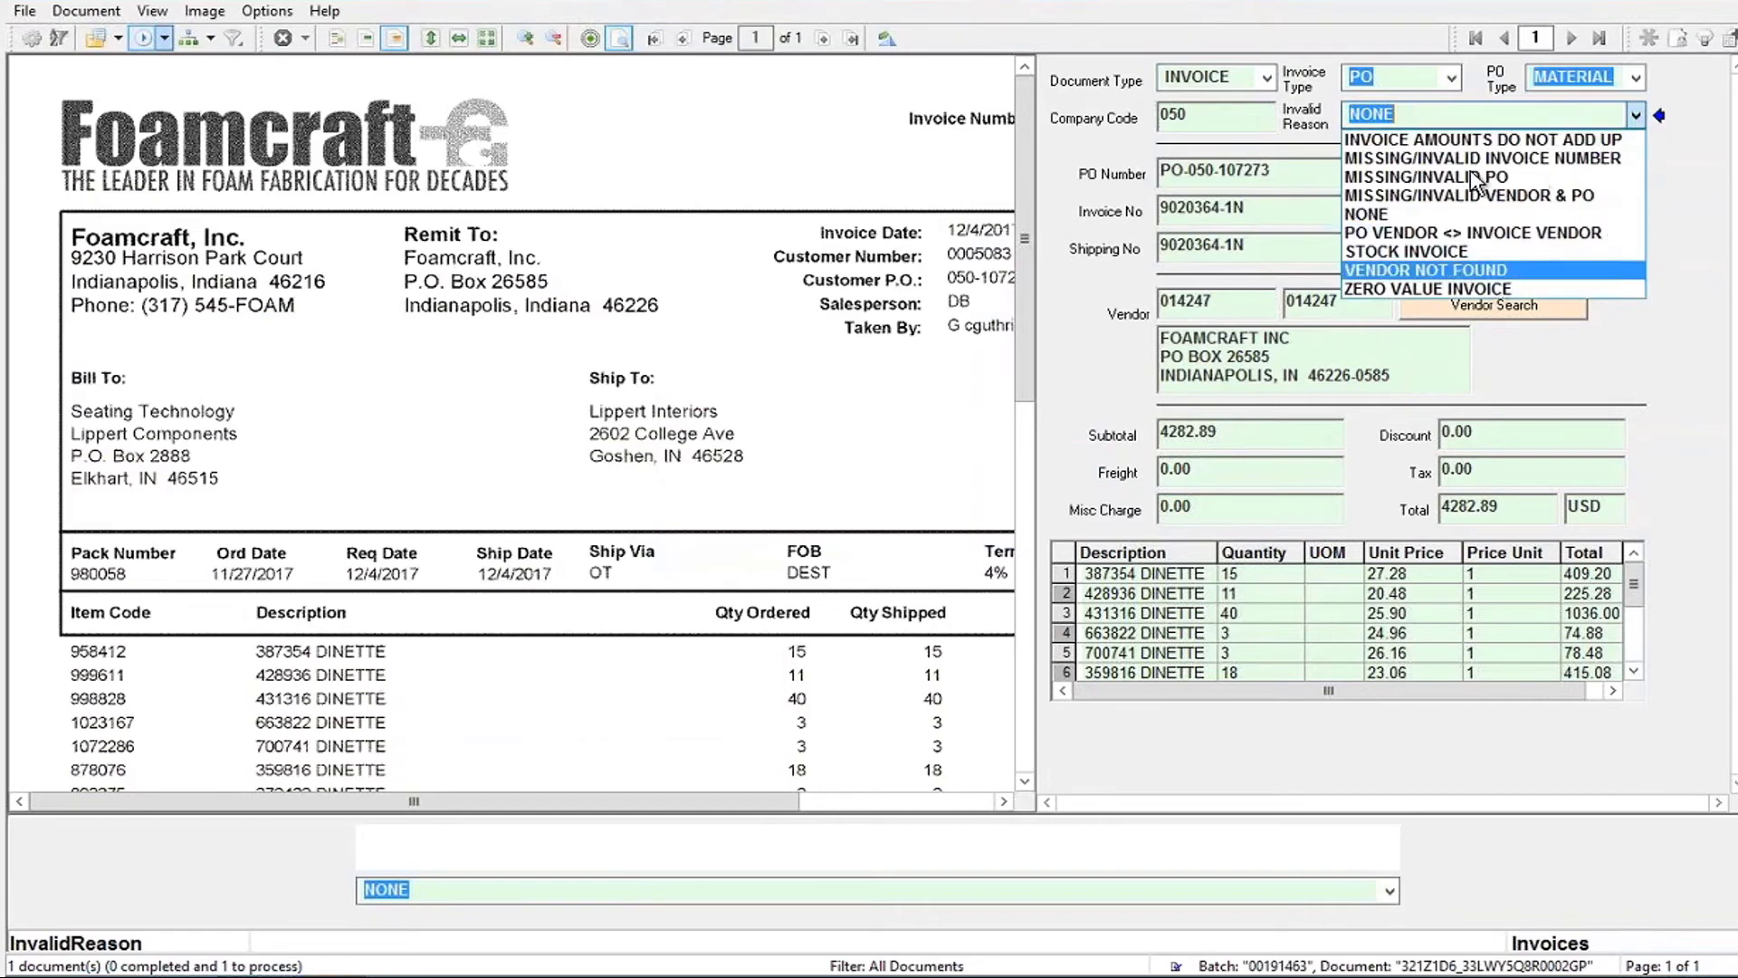
click(1637, 116)
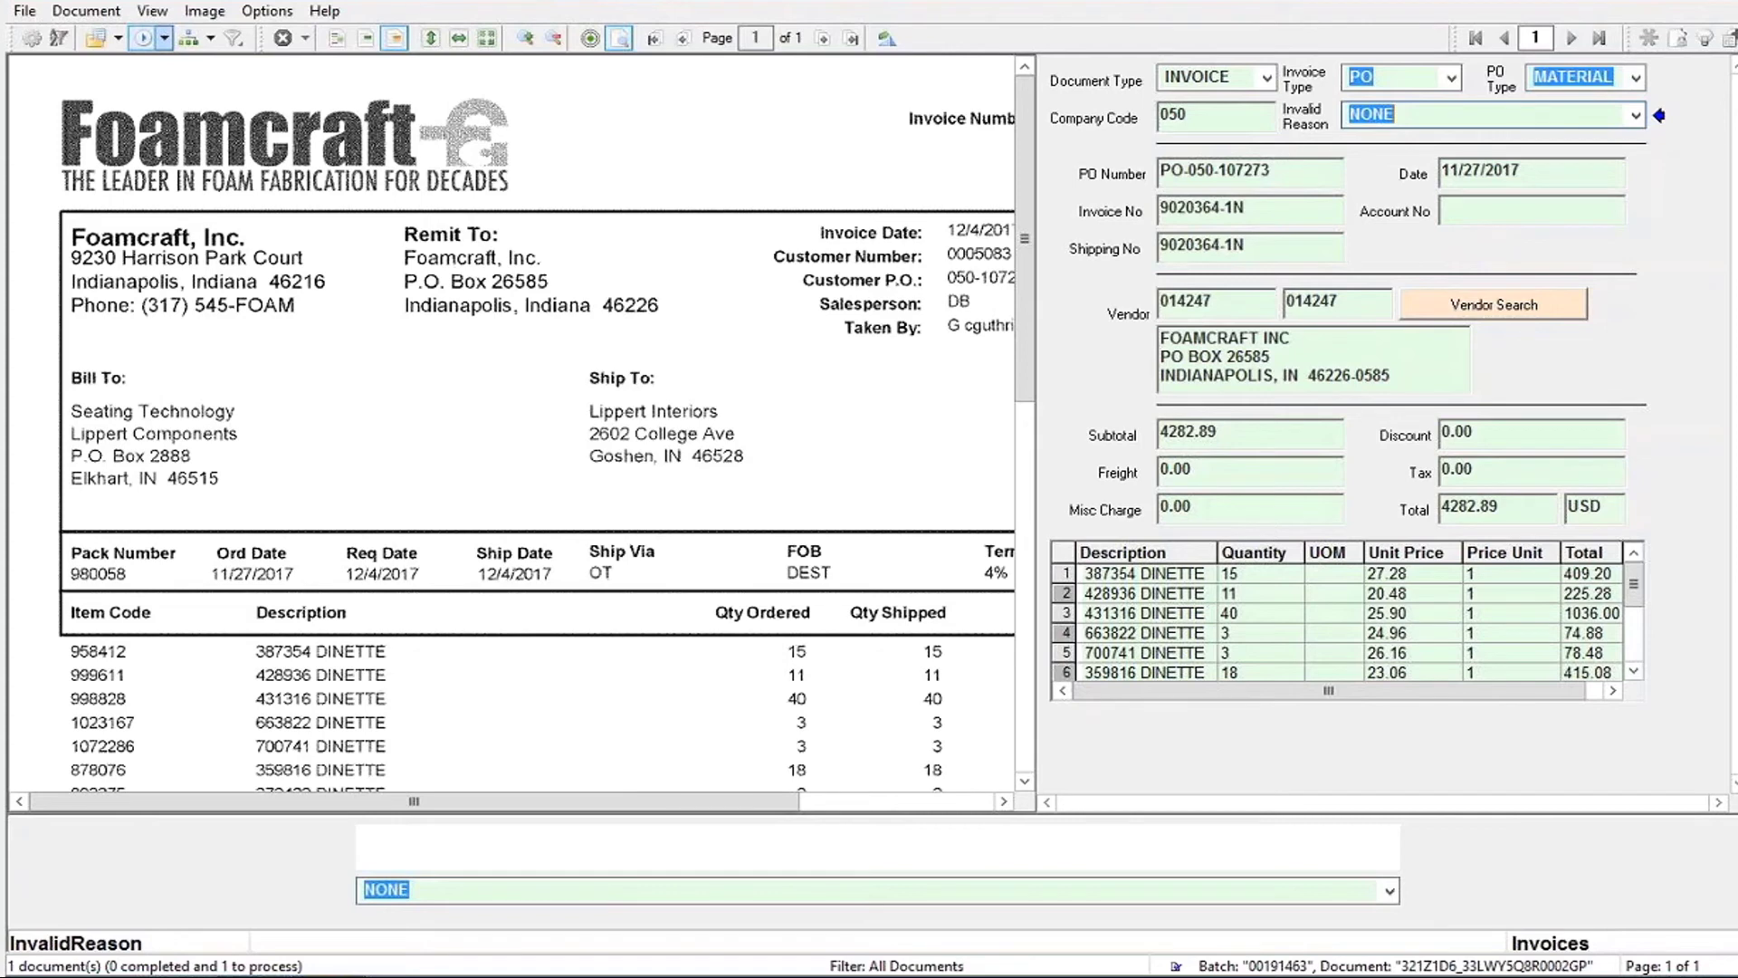
click(1635, 116)
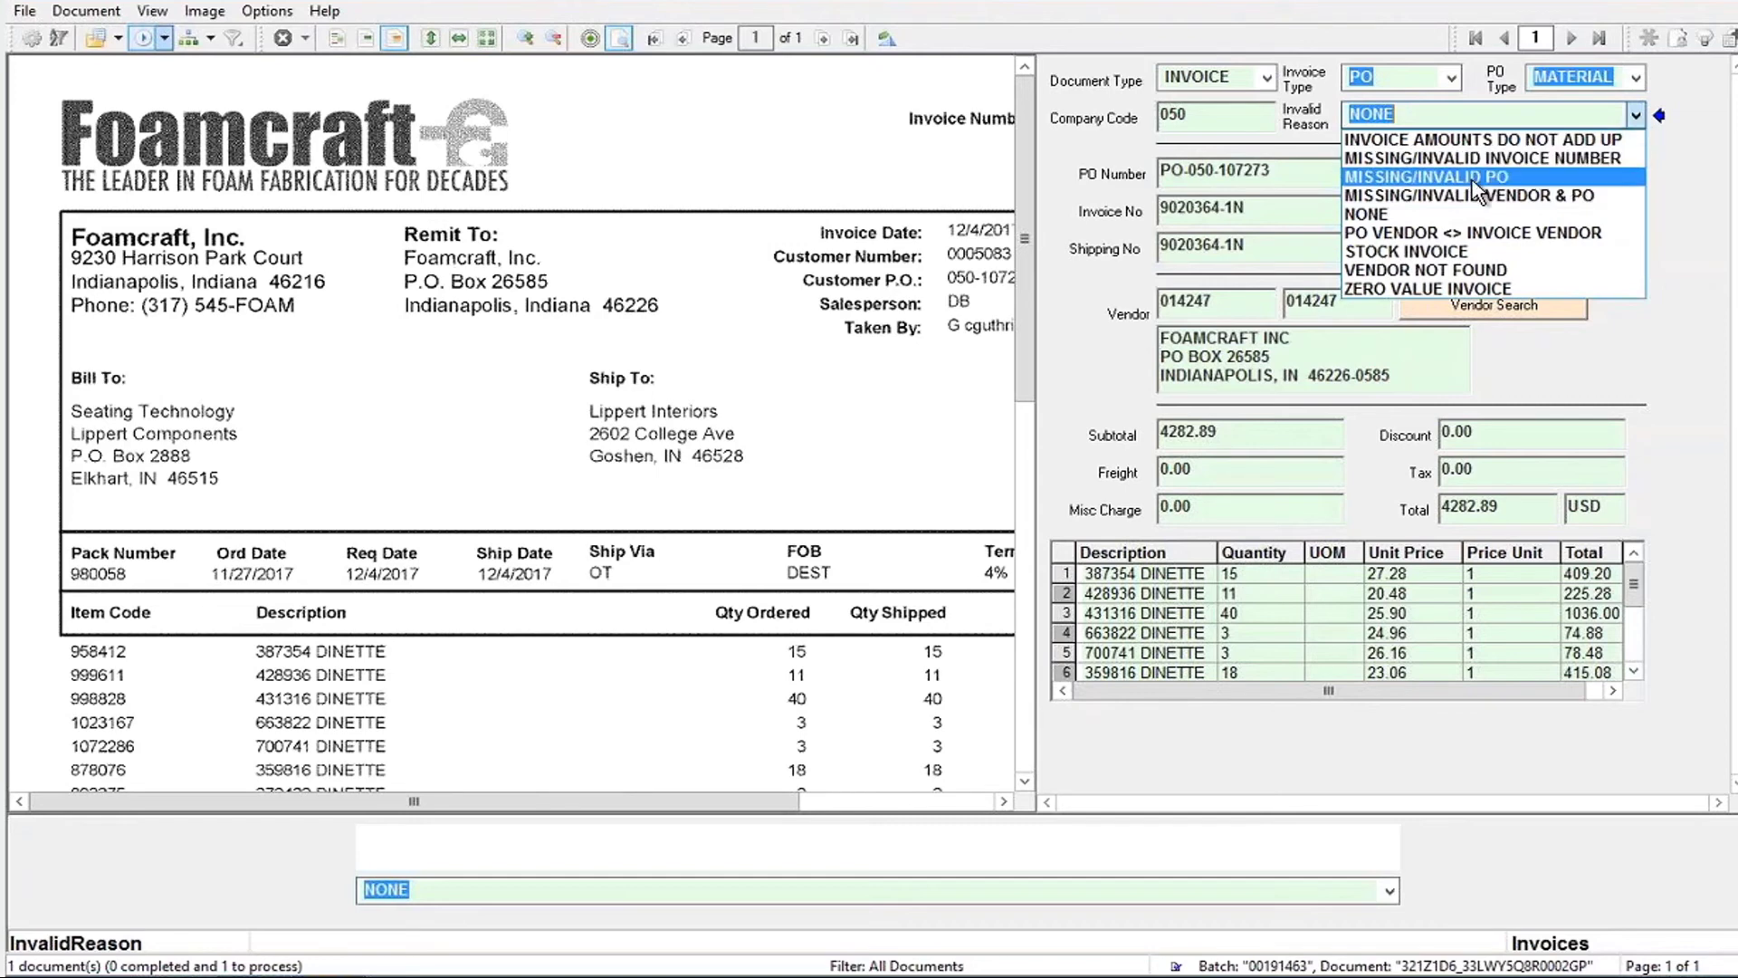
click(1634, 215)
Confirm the PO Number field as extracted and release the verified batch
click(1287, 171)
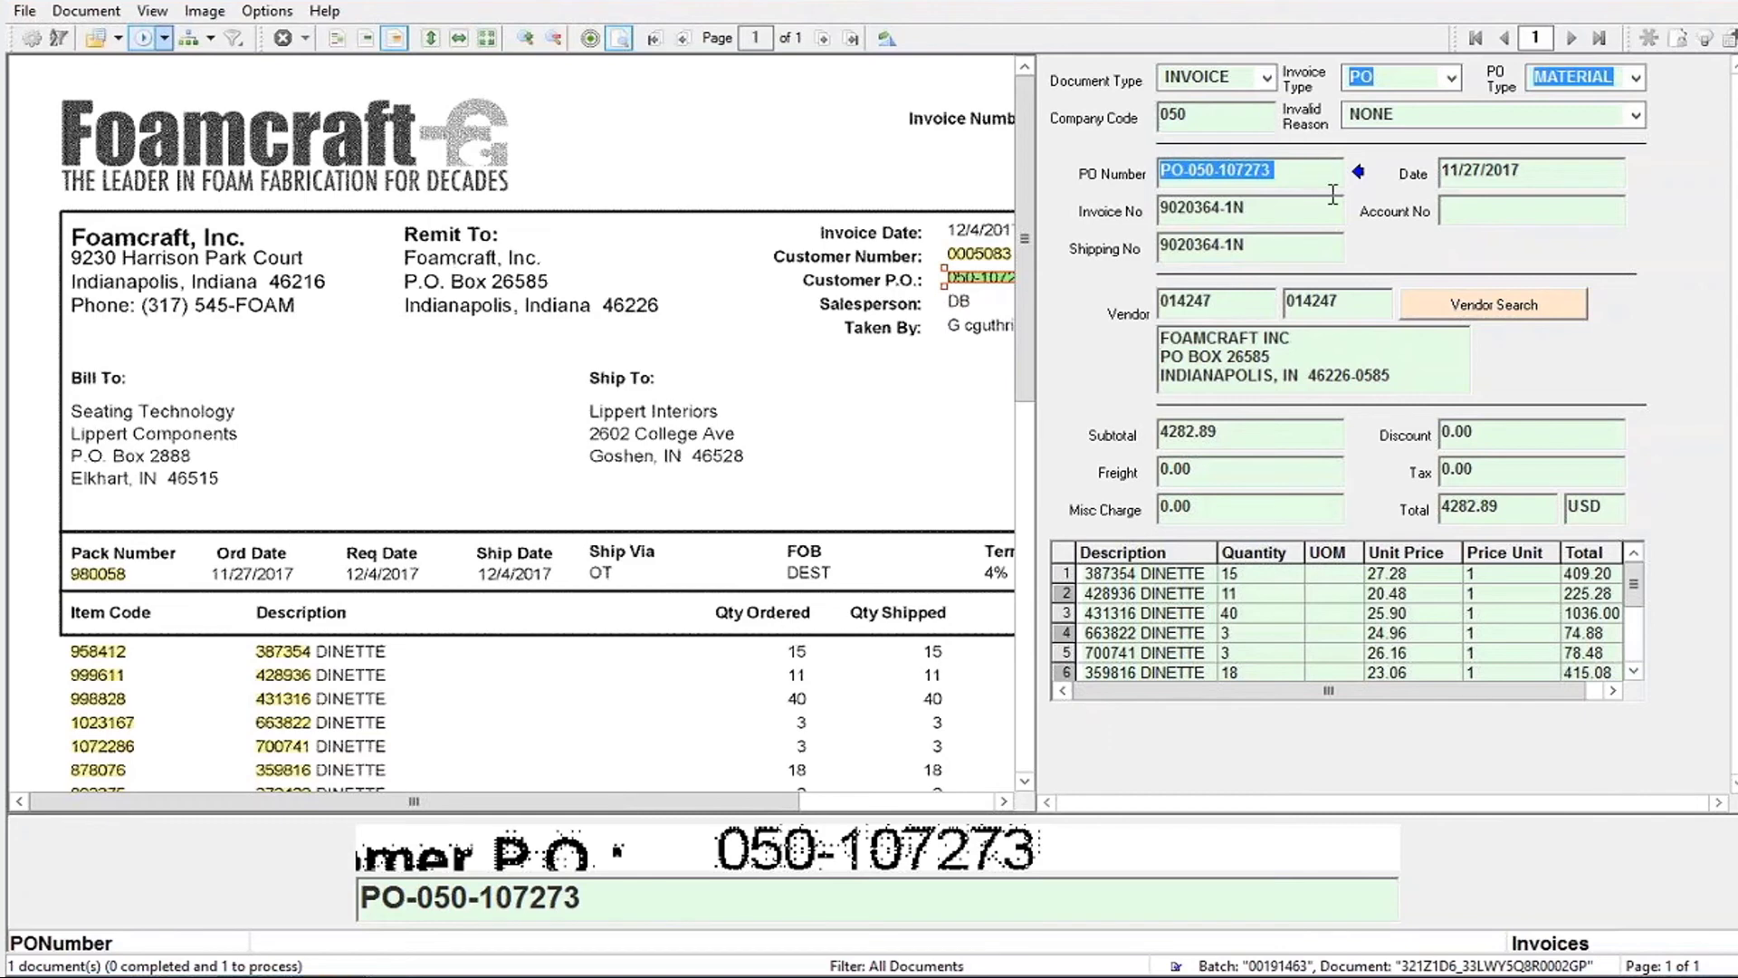
click(1304, 171)
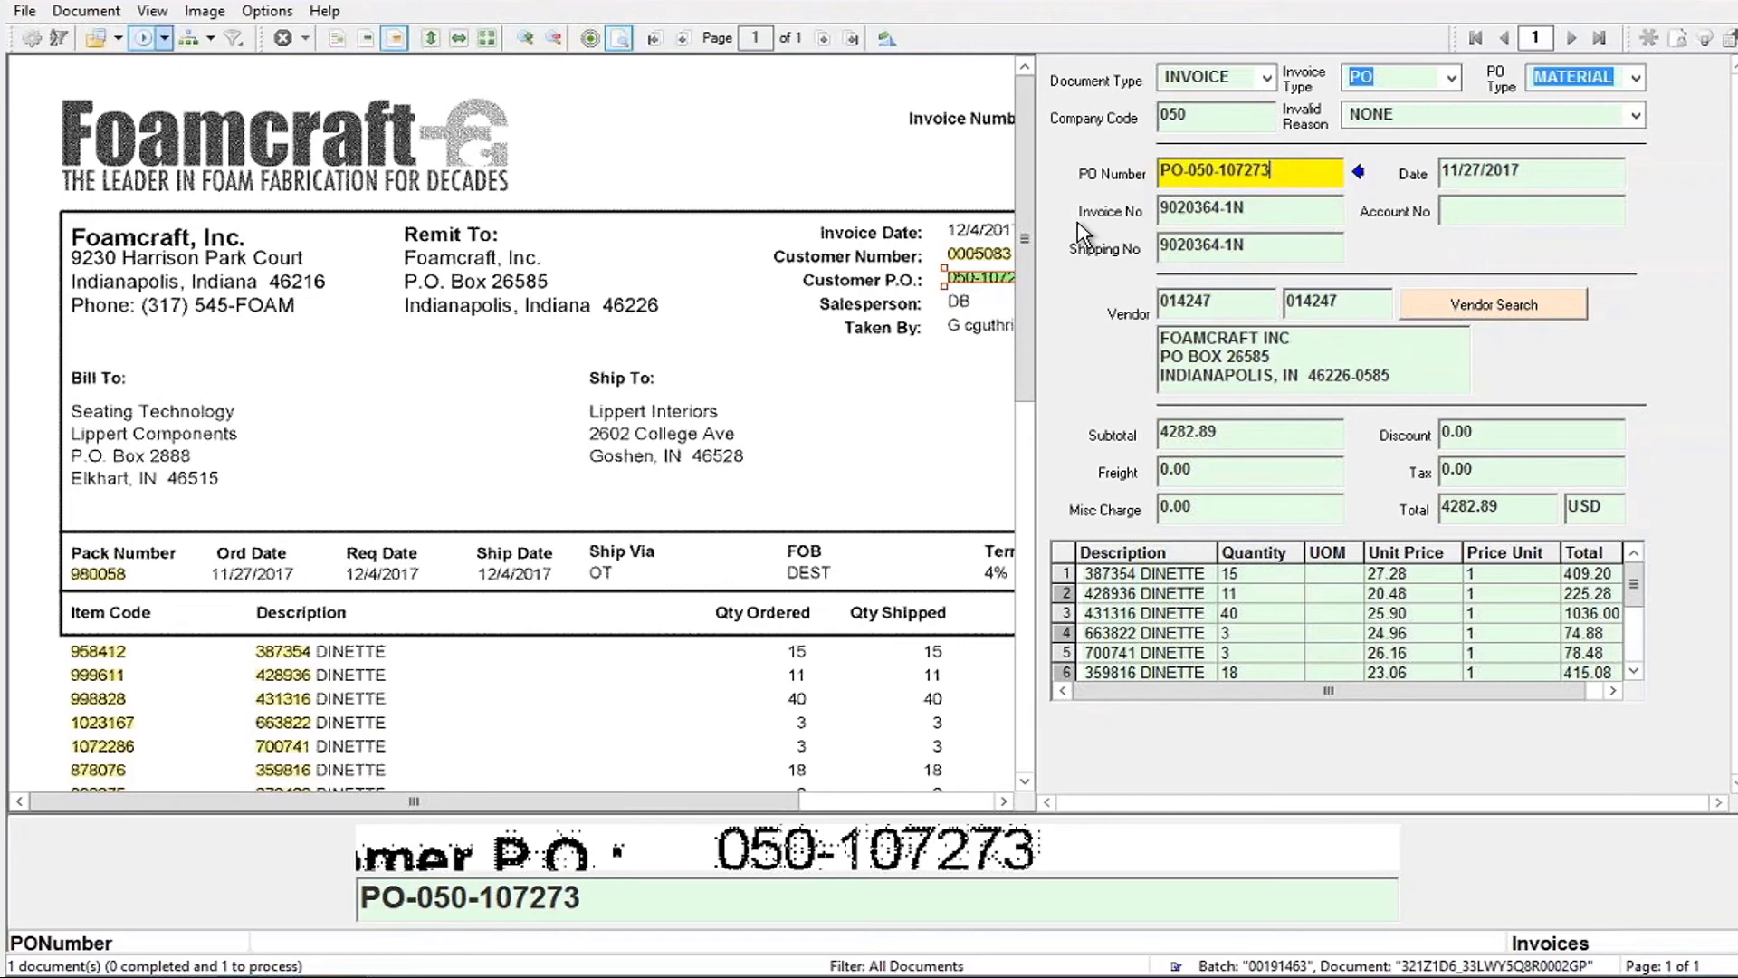
key(Return)
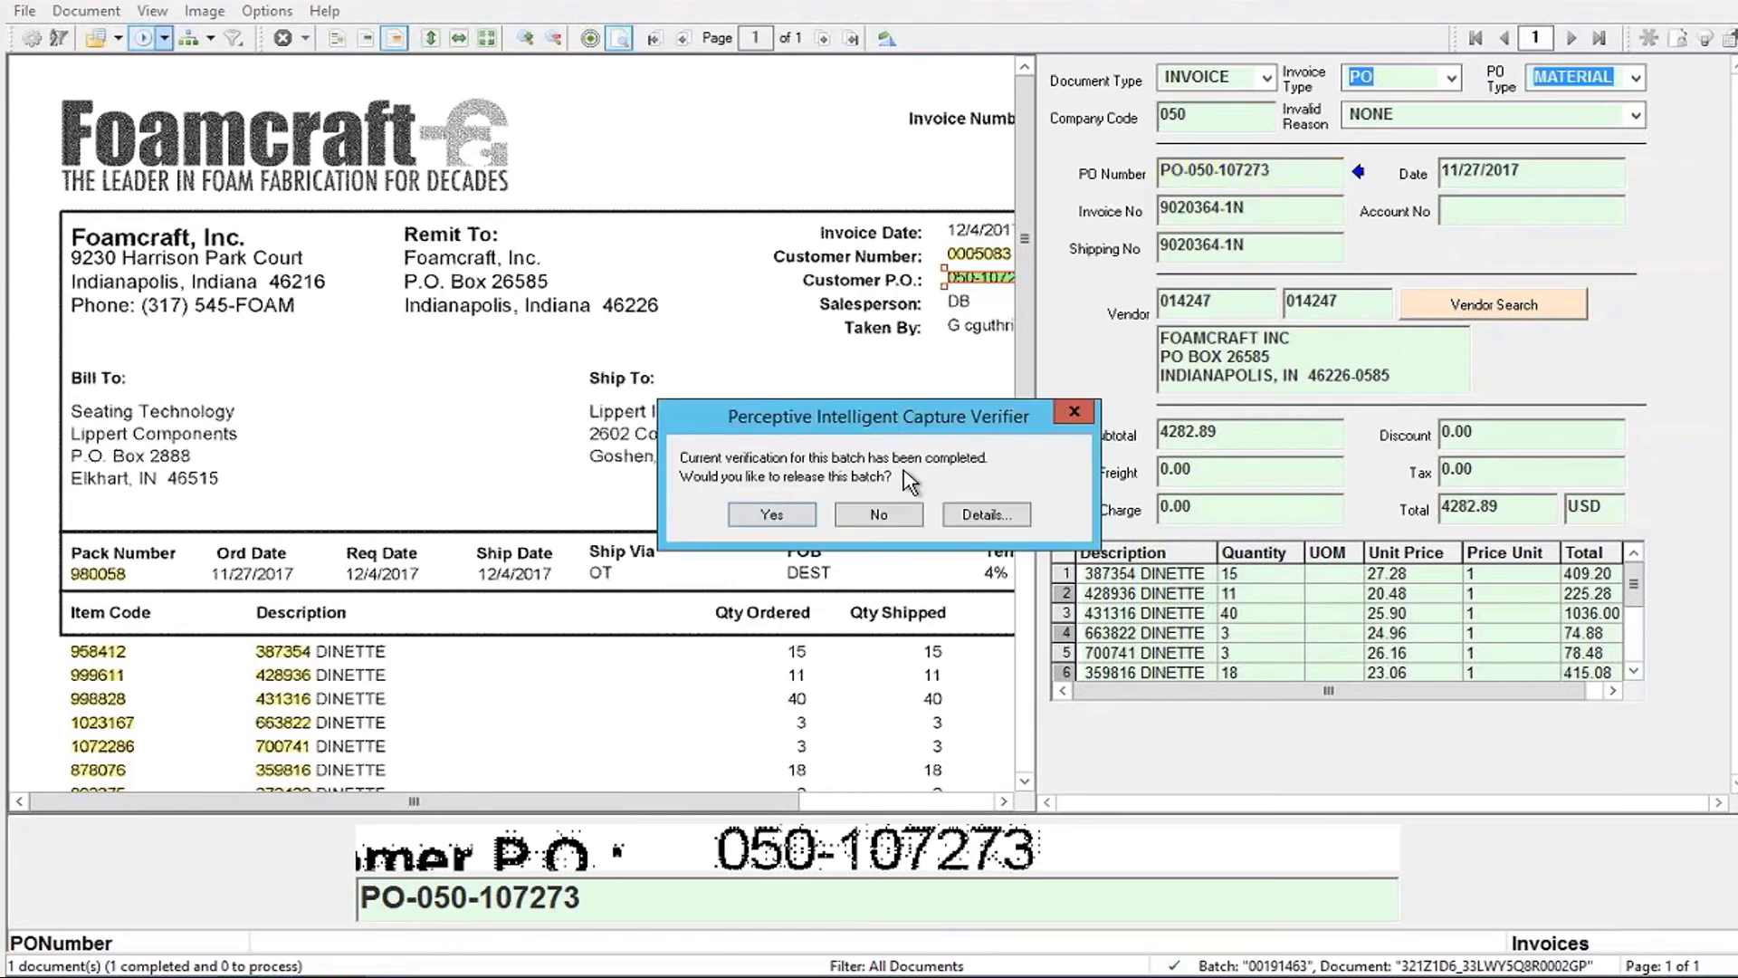
click(781, 514)
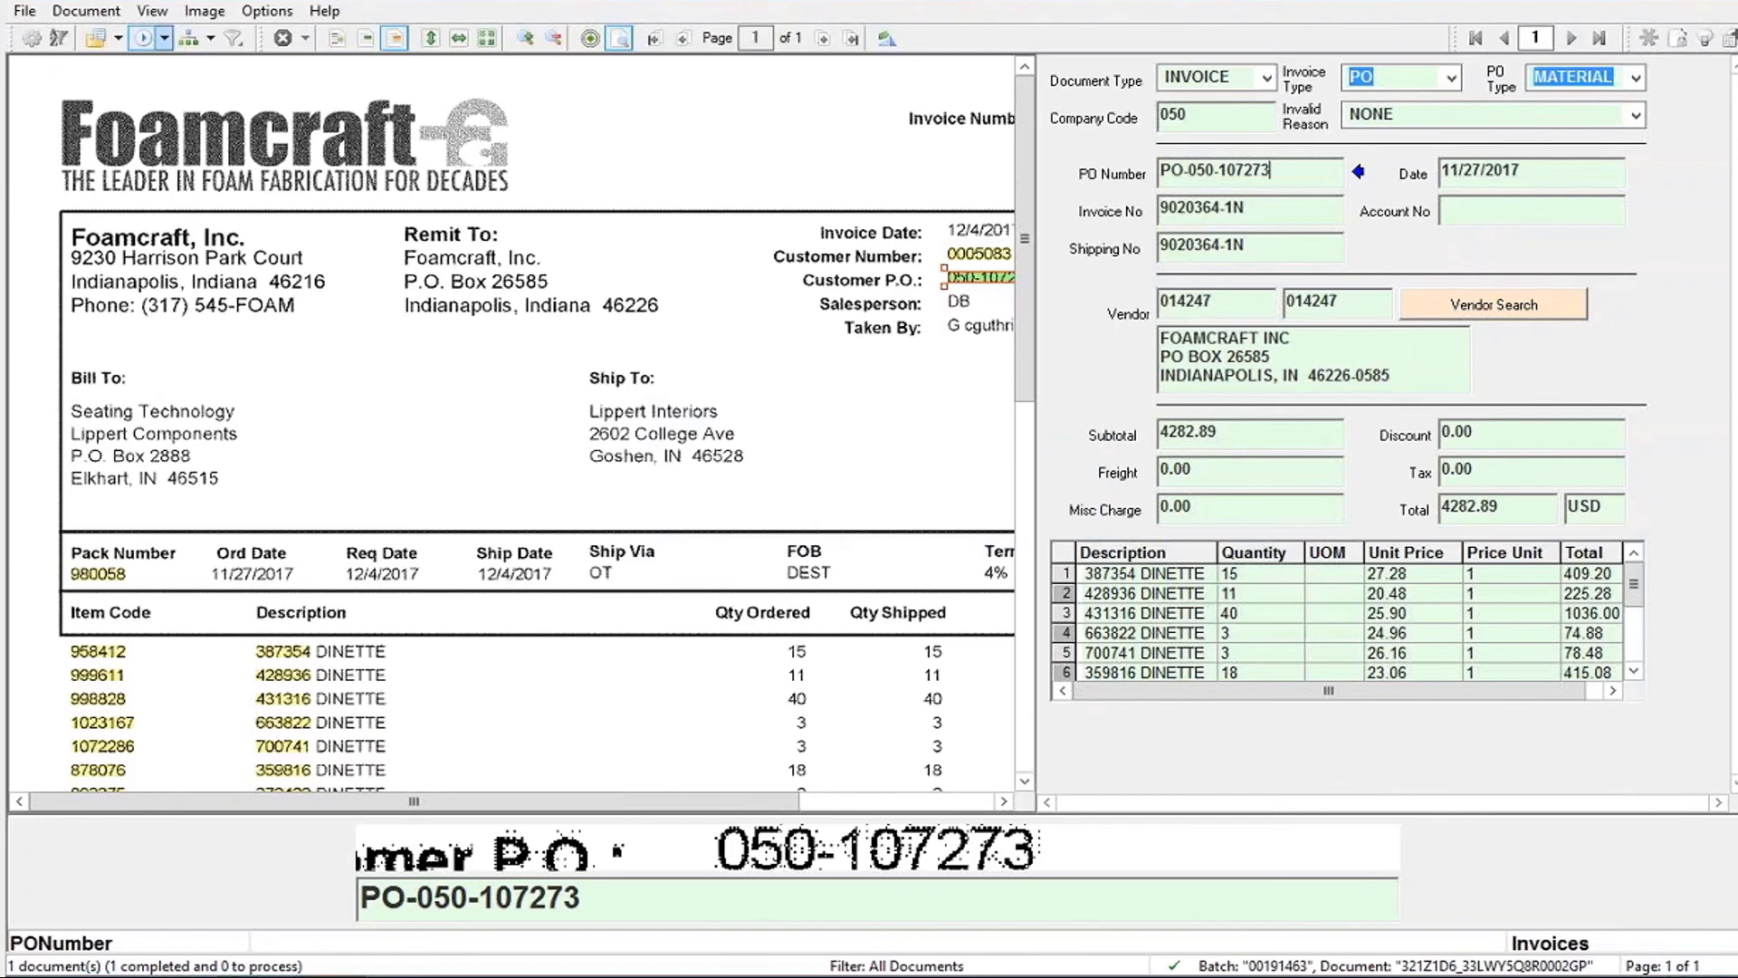